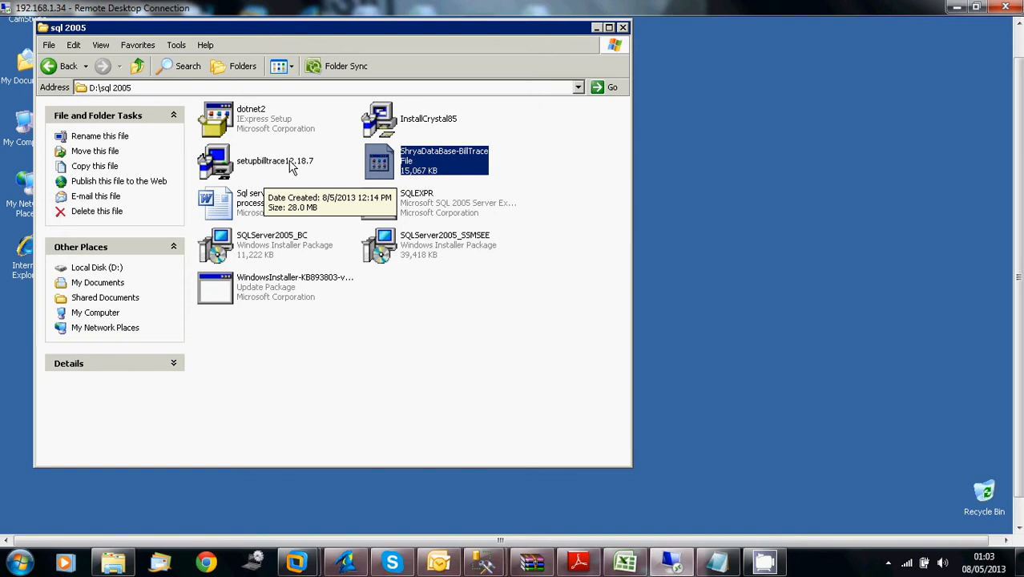
Install BillTrace with the setupbilltrace12.18.7 setup program, accepting the default options through to the end
{"action": "double_click", "coordinate": [293, 166]}
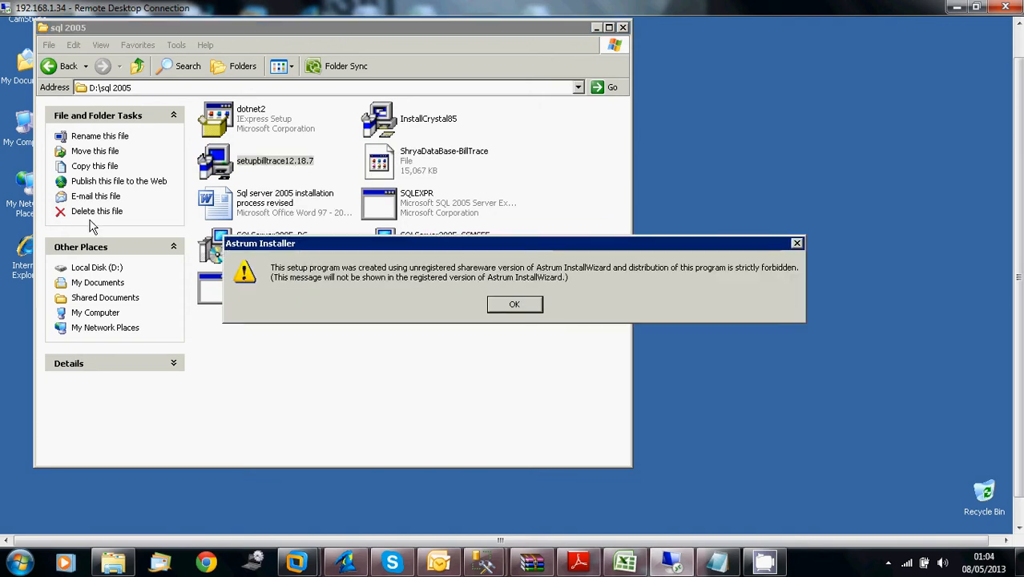
{"action": "left_click", "coordinate": [538, 304]}
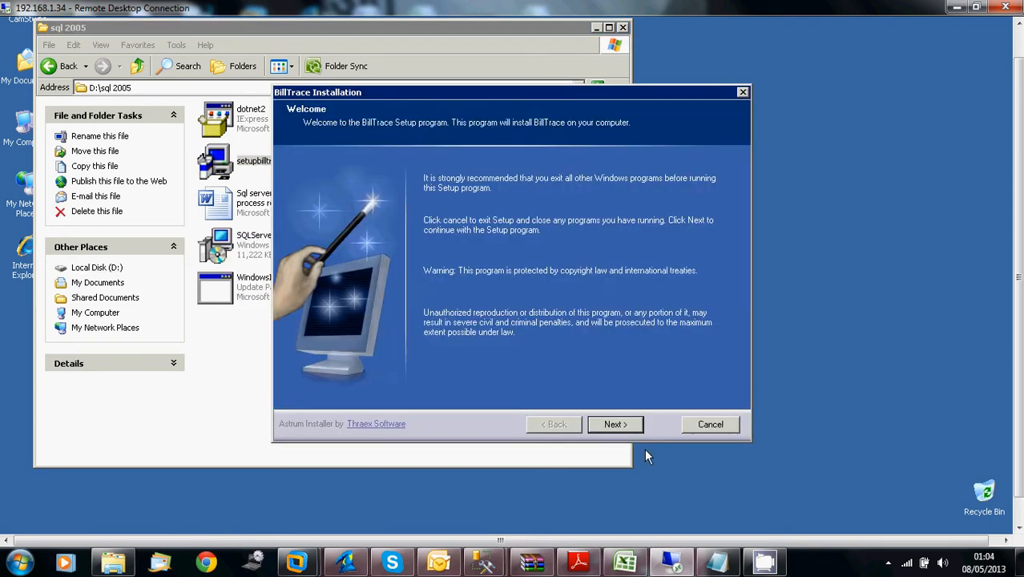
{"action": "left_click", "coordinate": [639, 424]}
{"action": "left_click", "coordinate": [639, 425]}
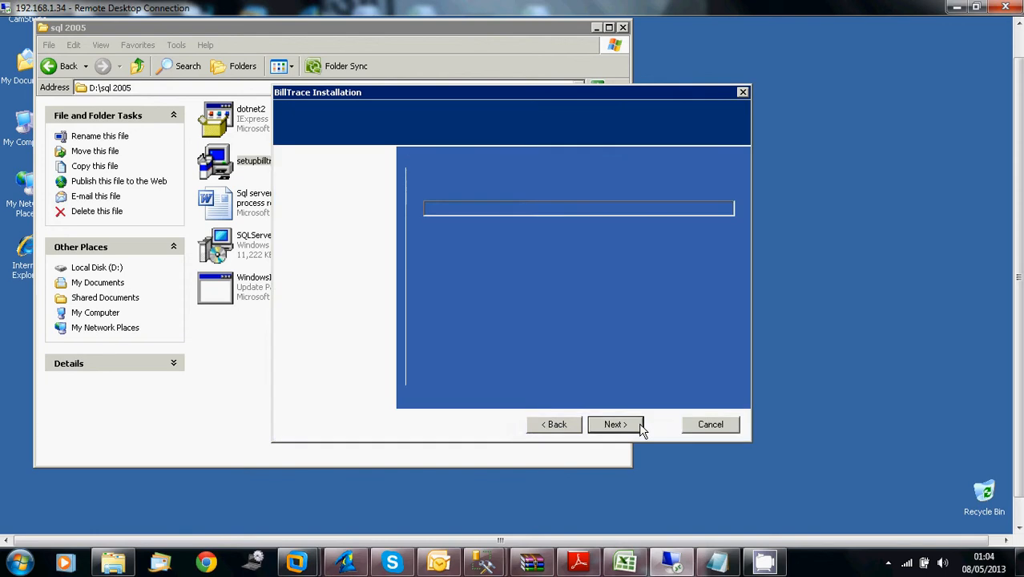
{"action": "left_click", "coordinate": [640, 425]}
{"action": "left_click", "coordinate": [639, 426]}
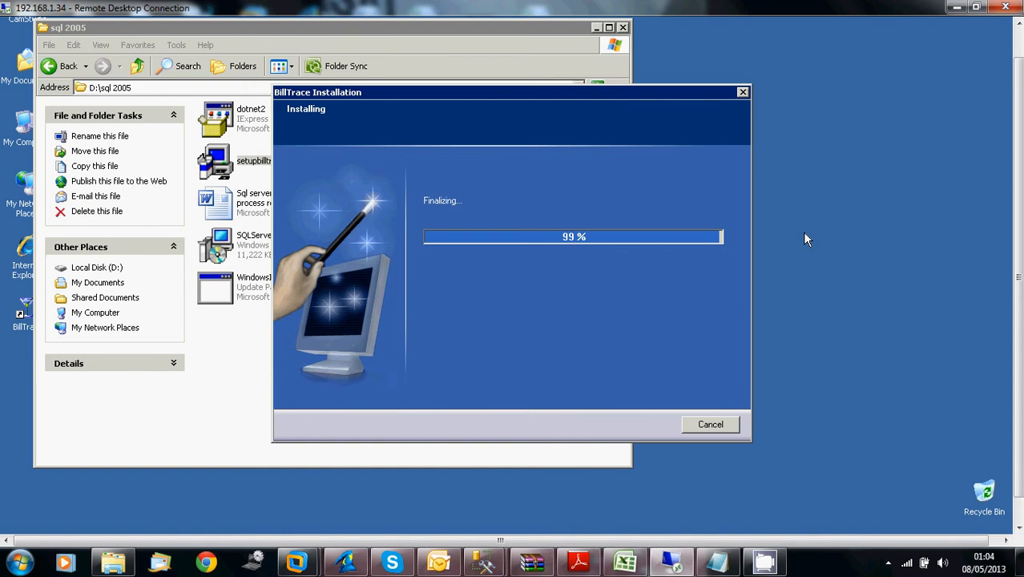
{"action": "left_click", "coordinate": [625, 425]}
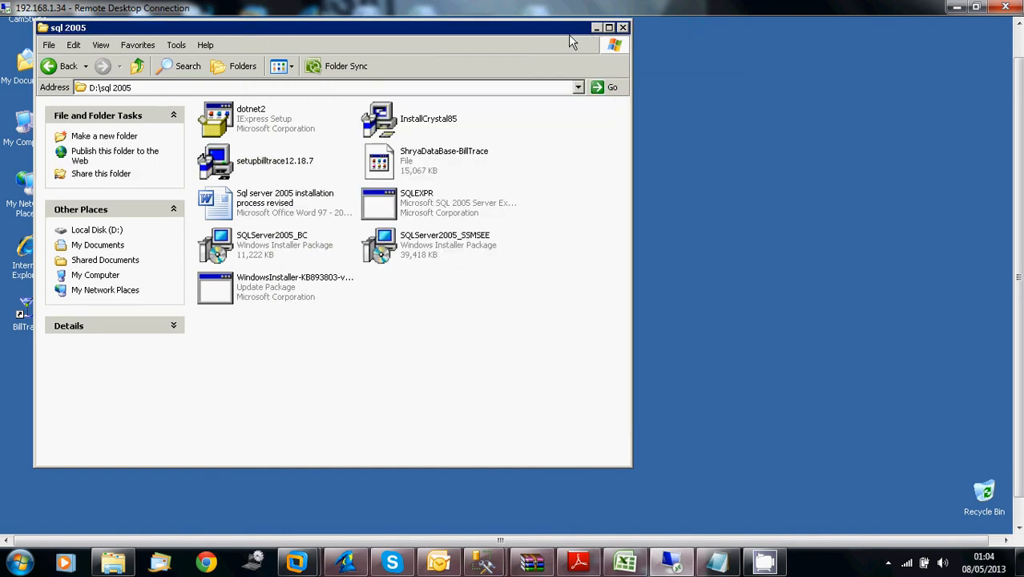
Open the BillTrace folder on Local Disk (C:) from My Computer and maximize its window
{"action": "left_click_drag", "start_coordinate": [284, 26], "coordinate": [367, 56]}
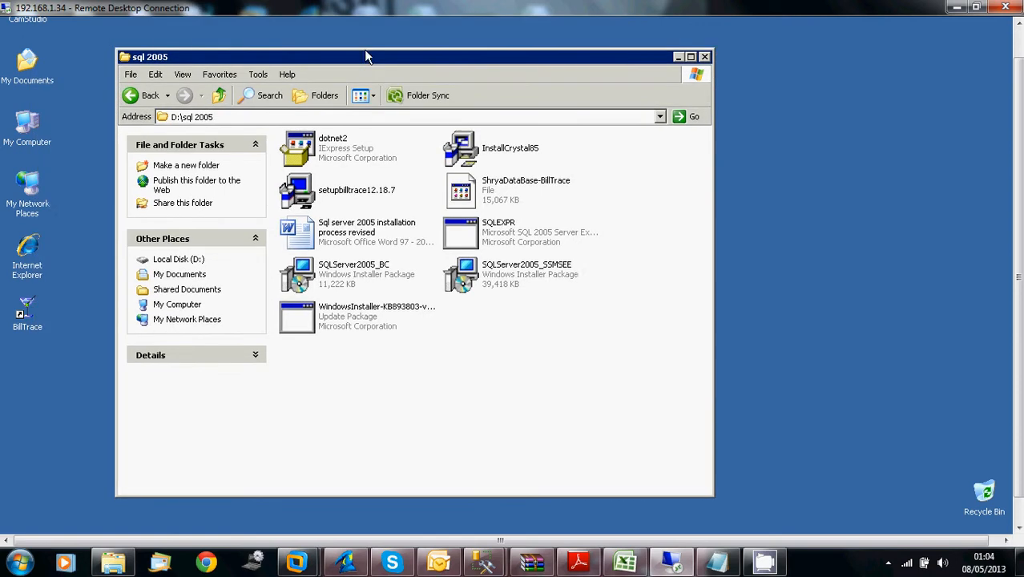
{"action": "left_click", "coordinate": [1017, 37]}
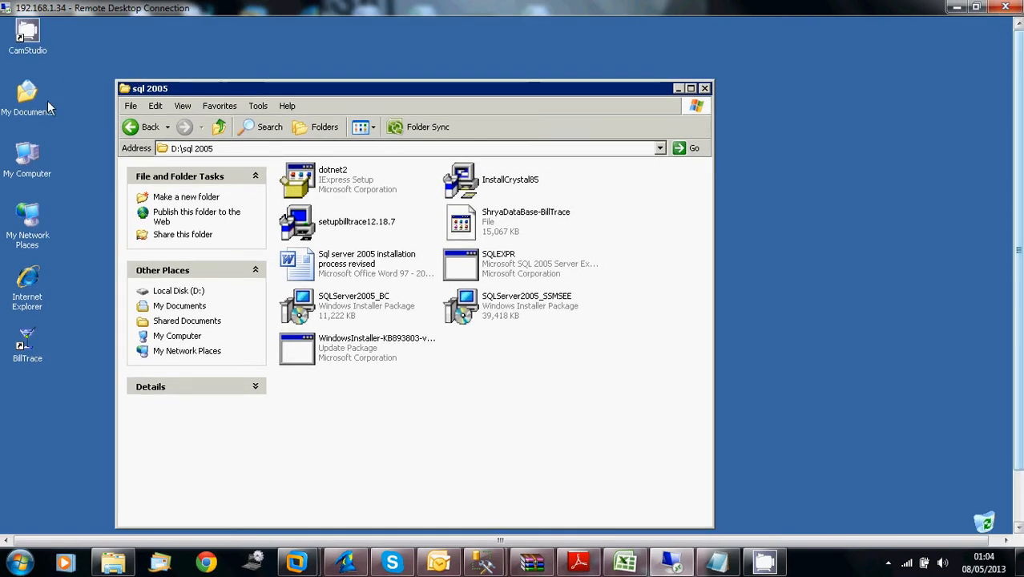
{"action": "double_click", "coordinate": [31, 170]}
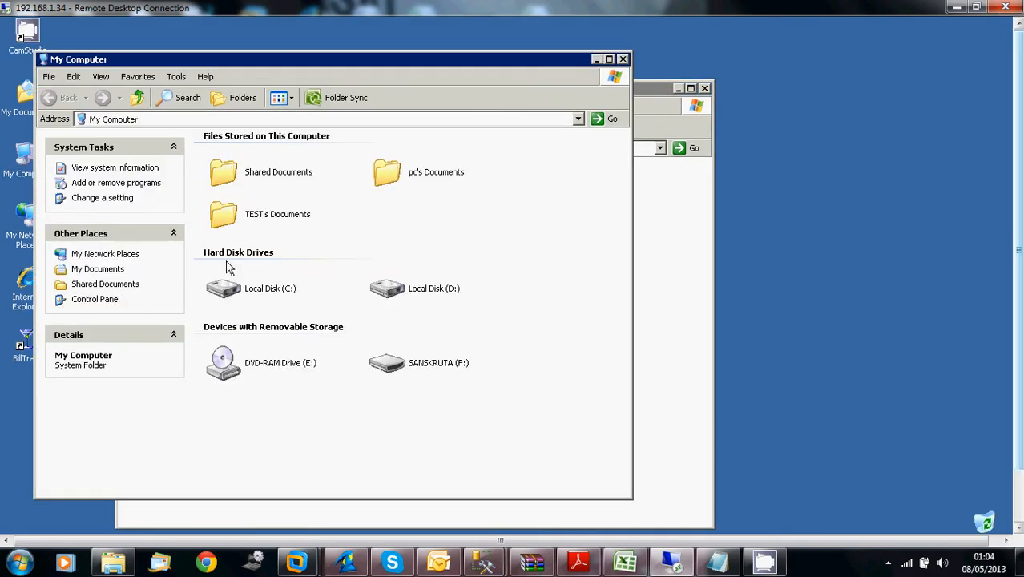
{"action": "double_click", "coordinate": [244, 289]}
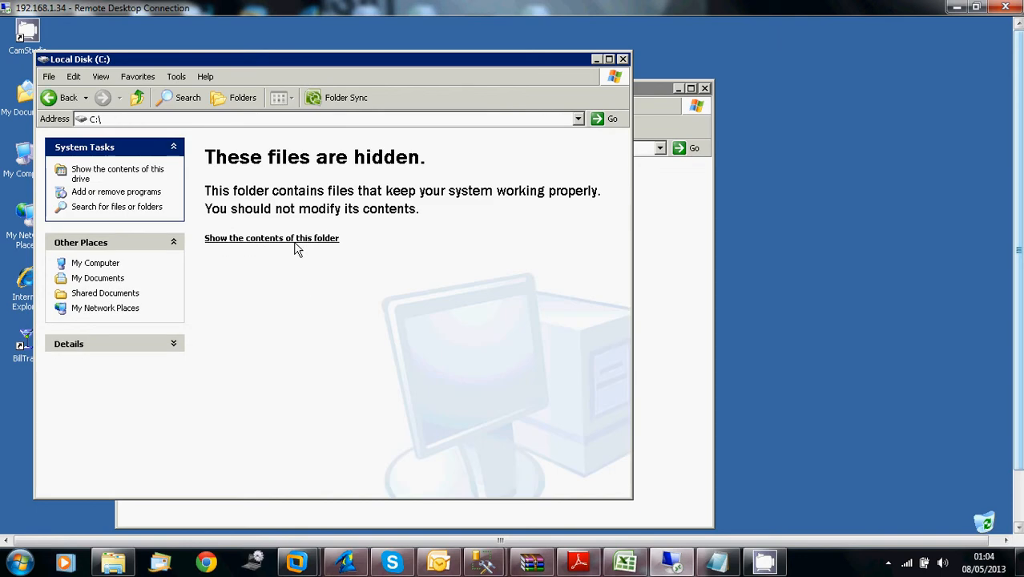
{"action": "left_click", "coordinate": [294, 243]}
{"action": "left_click", "coordinate": [428, 142]}
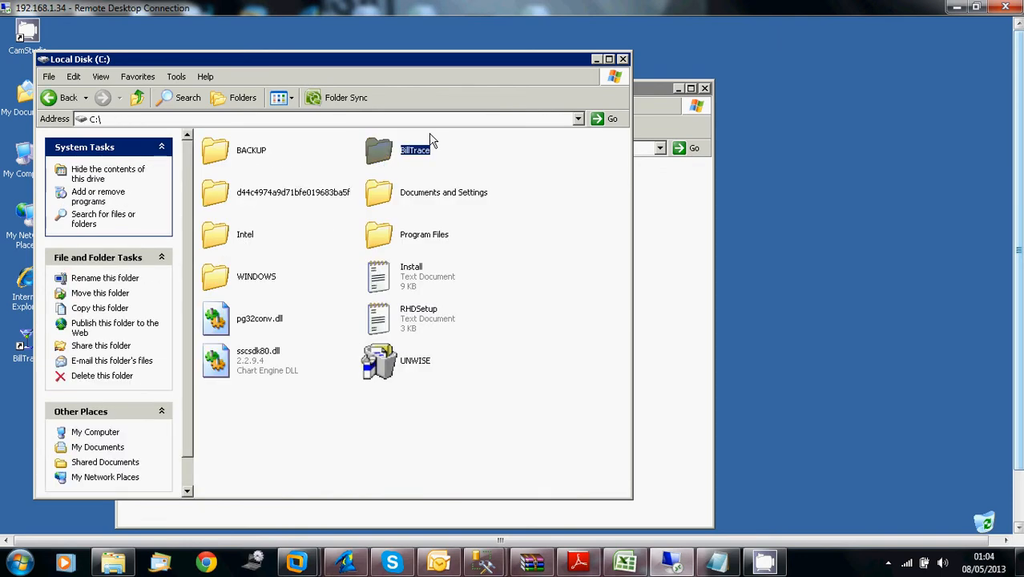
{"action": "double_click", "coordinate": [389, 163]}
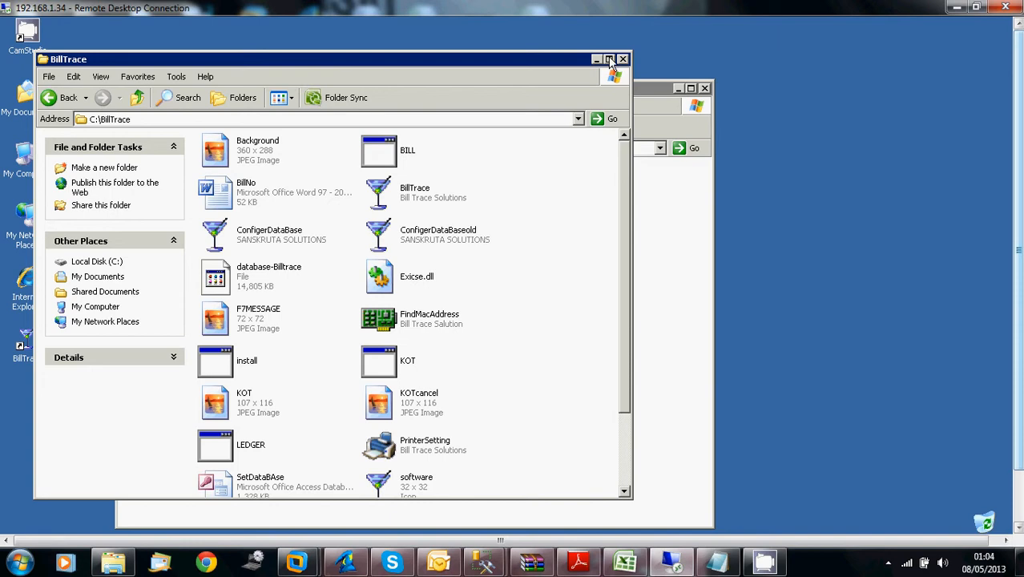
{"action": "left_click", "coordinate": [608, 59]}
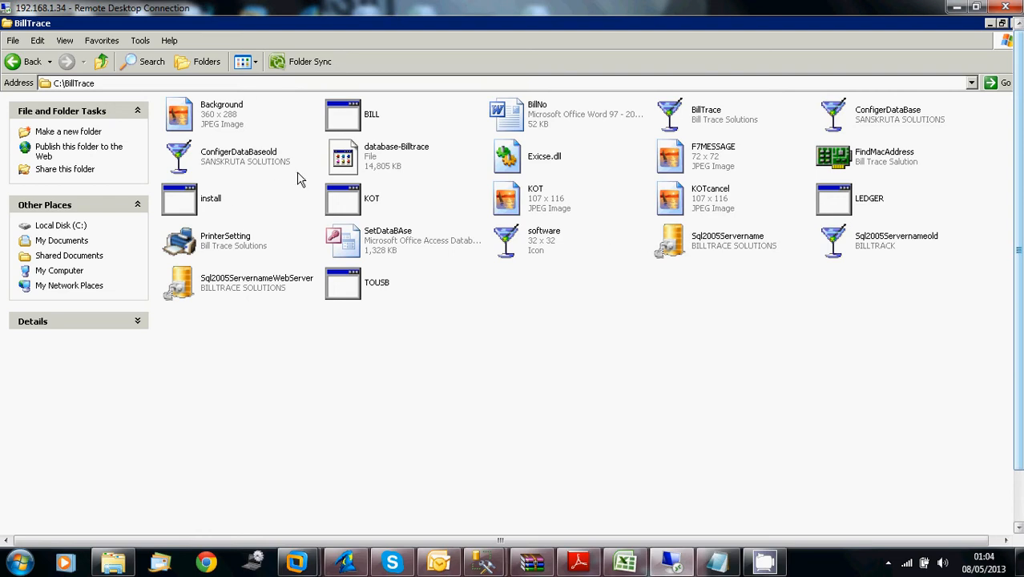
Run ConfigerDataBase from the BillTrace folder and select the existing server name in the Set DataBase window
{"action": "left_click", "coordinate": [697, 117]}
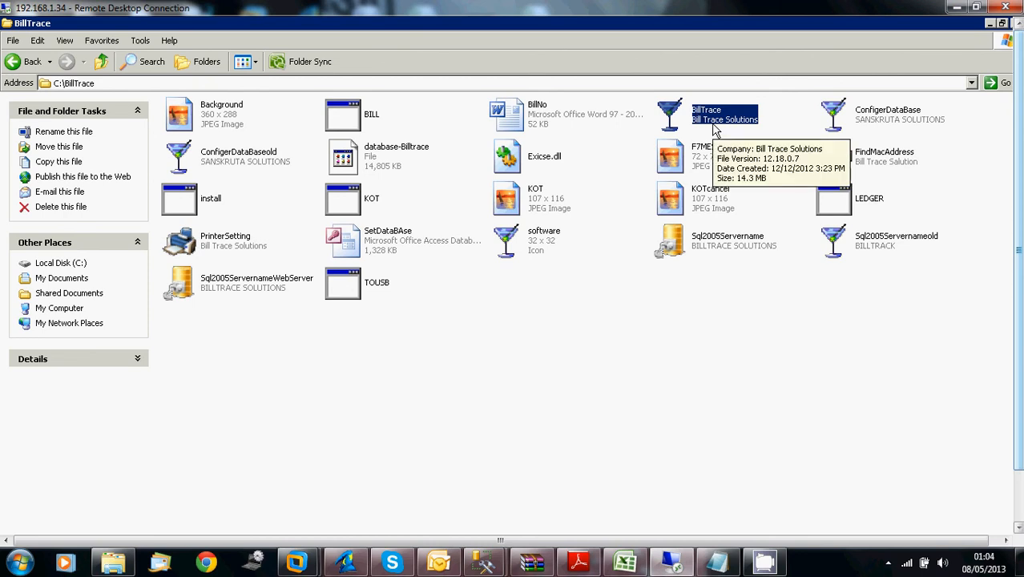
{"action": "left_click", "coordinate": [911, 127]}
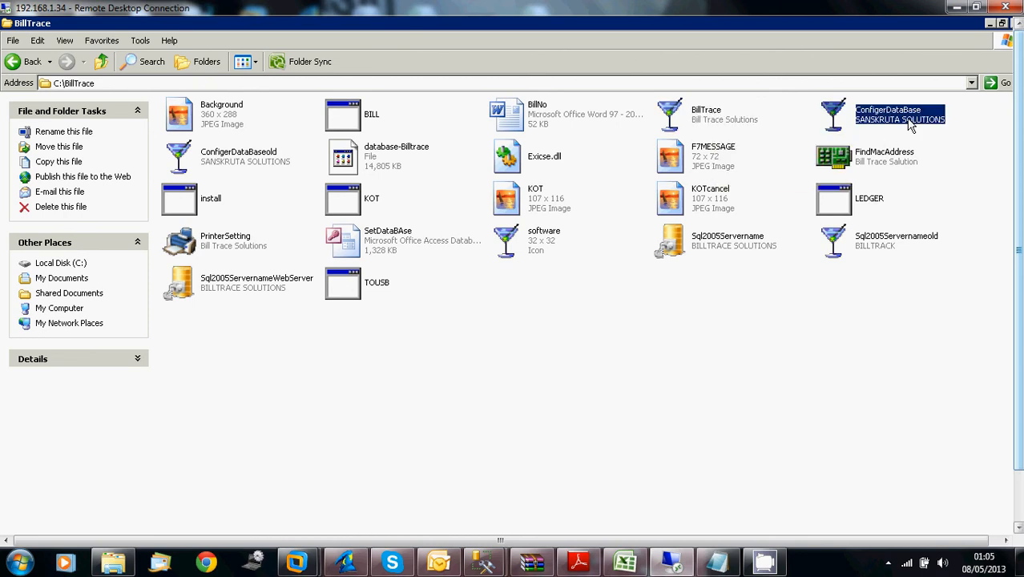
{"action": "mouse_move", "coordinate": [863, 134]}
{"action": "double_click", "coordinate": [856, 121]}
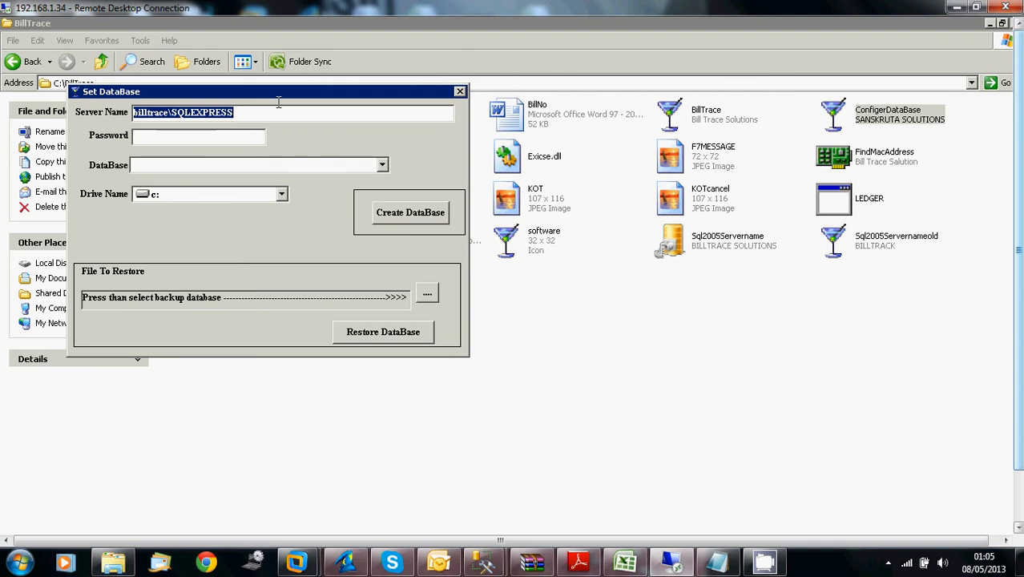
{"action": "left_click_drag", "start_coordinate": [357, 97], "coordinate": [453, 83]}
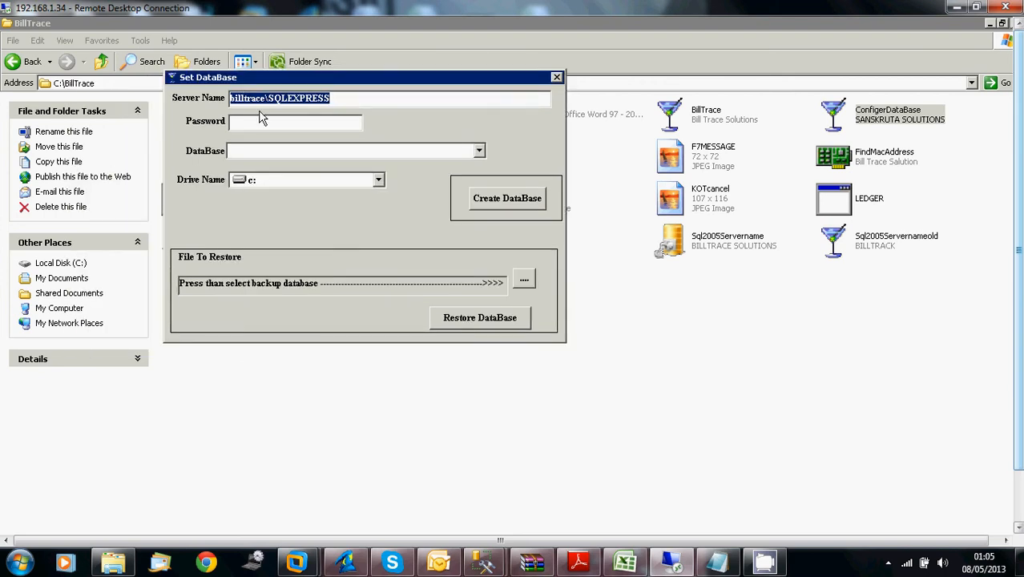
{"action": "left_click", "coordinate": [366, 100]}
{"action": "left_click_drag", "start_coordinate": [366, 100], "coordinate": [135, 108]}
Start SQL Server Management Studio Express from the Microsoft SQL Server 2005 programs on the remote desktop
{"action": "left_click", "coordinate": [1018, 502]}
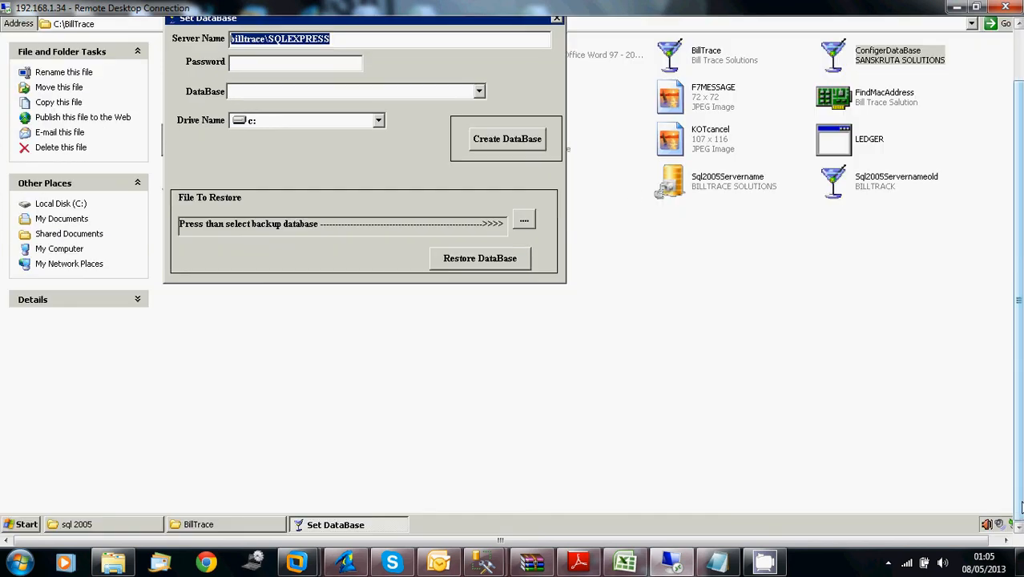
{"action": "left_click", "coordinate": [1018, 96]}
{"action": "left_click_drag", "start_coordinate": [1018, 96], "coordinate": [1019, 109]}
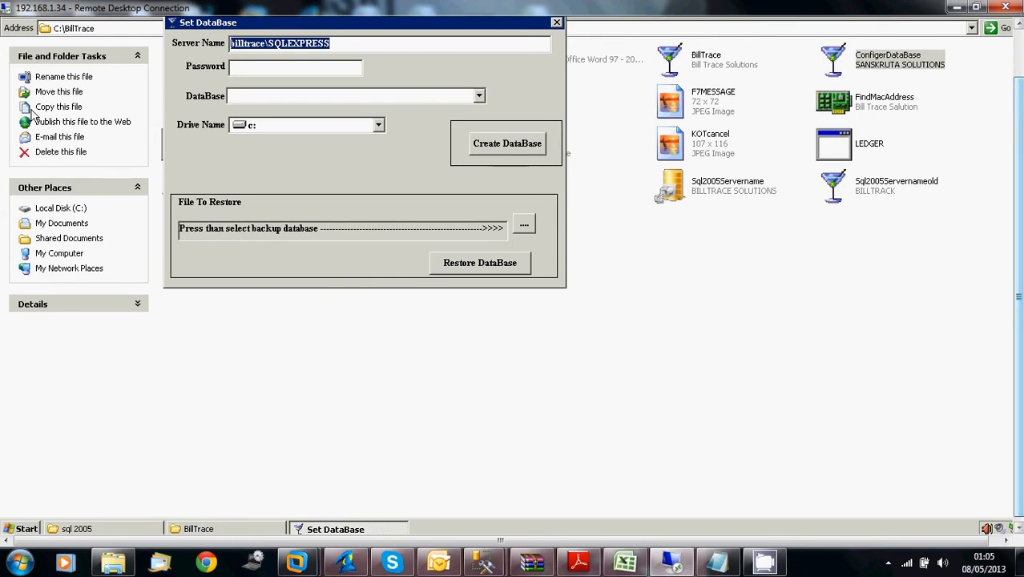
{"action": "left_click", "coordinate": [26, 530]}
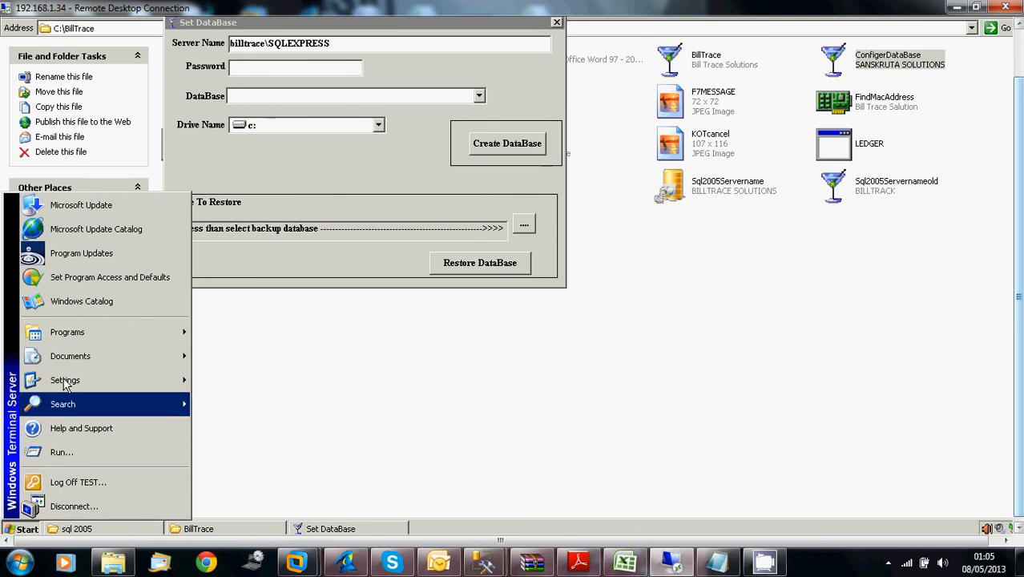
{"action": "mouse_move", "coordinate": [142, 333]}
{"action": "mouse_move", "coordinate": [289, 392]}
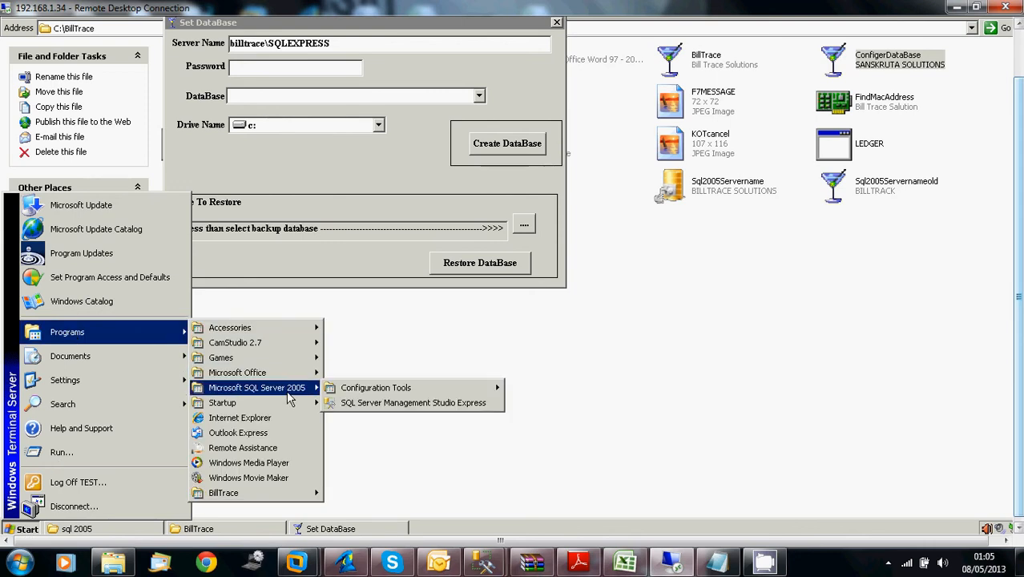
{"action": "left_click", "coordinate": [428, 403]}
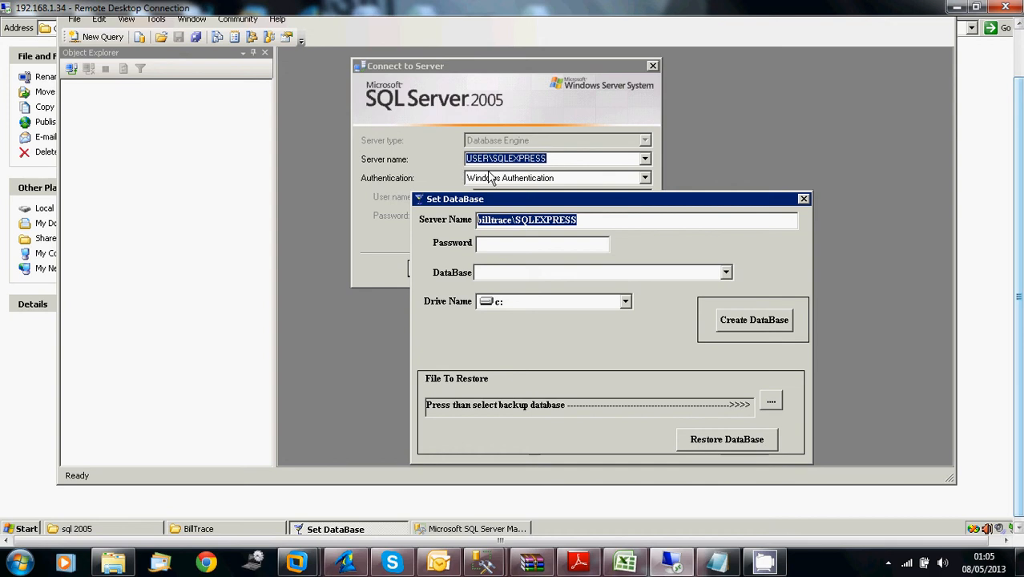
Copy the server name USER\SQLEXPRESS from the Connect to Server dialog into the Server Name field of Set DataBase
{"action": "left_click", "coordinate": [560, 158]}
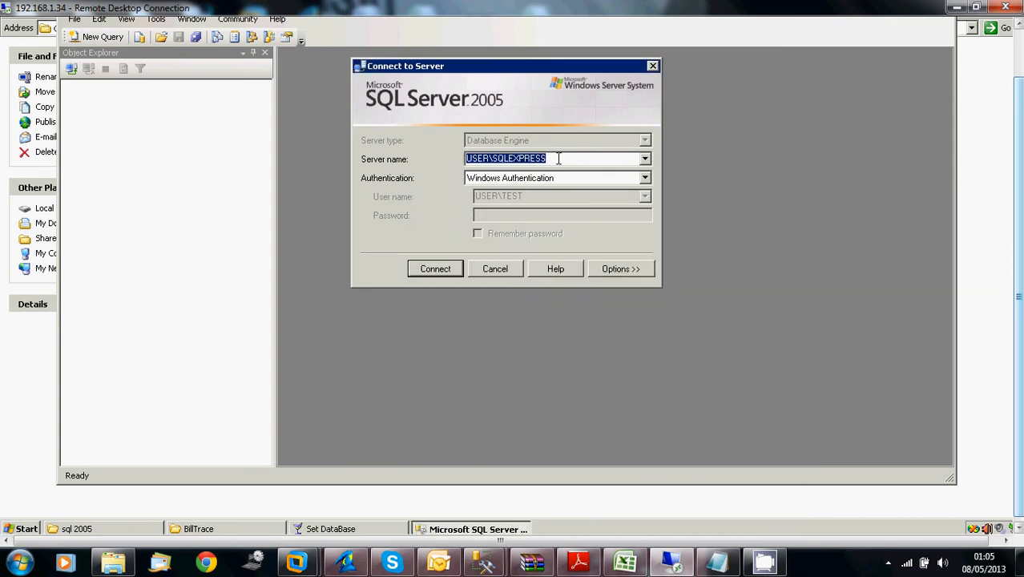
{"action": "right_click", "coordinate": [497, 158]}
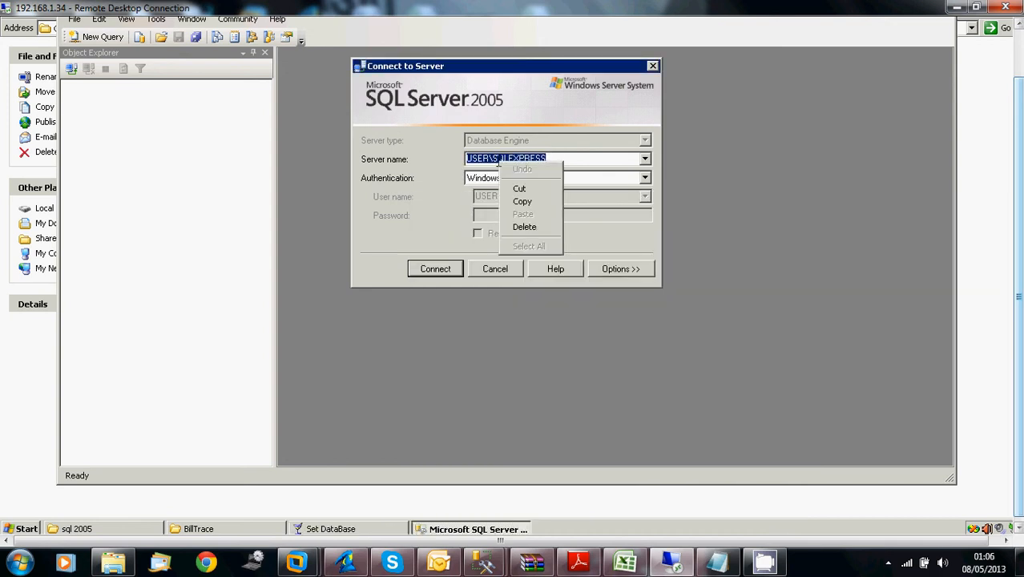
{"action": "left_click", "coordinate": [527, 204]}
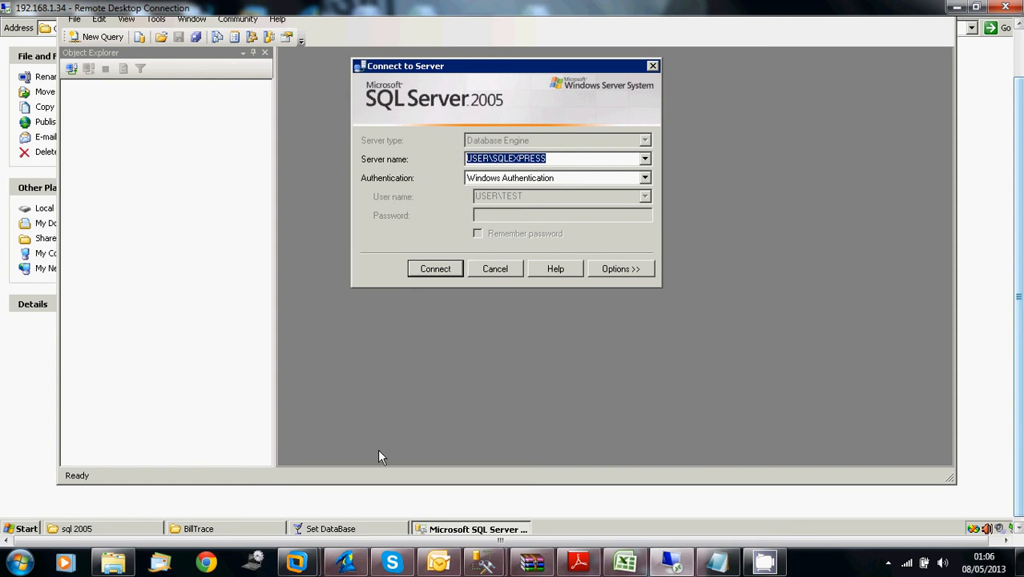
{"action": "left_click", "coordinate": [354, 530]}
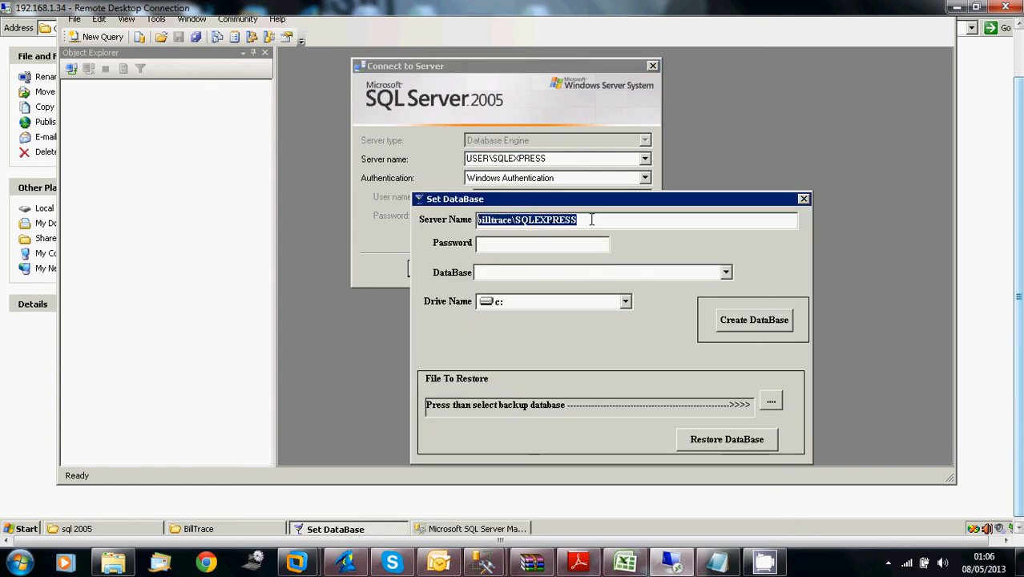
{"action": "key", "text": "ctrl+v"}
Look up the SQL Server password in the Notepad note and enter it in the Password field of Set DataBase
{"action": "left_click", "coordinate": [575, 245]}
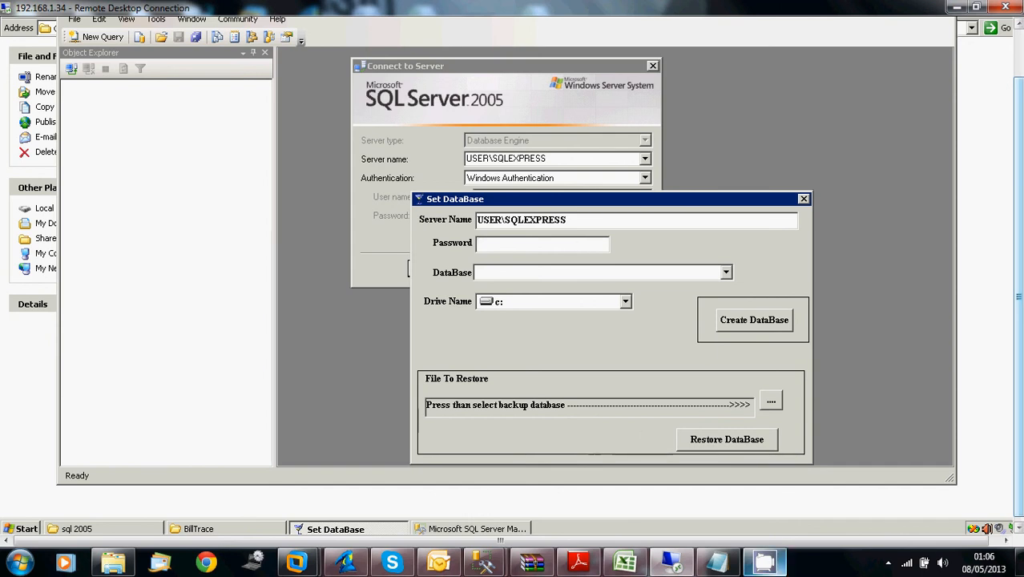
{"action": "left_click", "coordinate": [764, 560]}
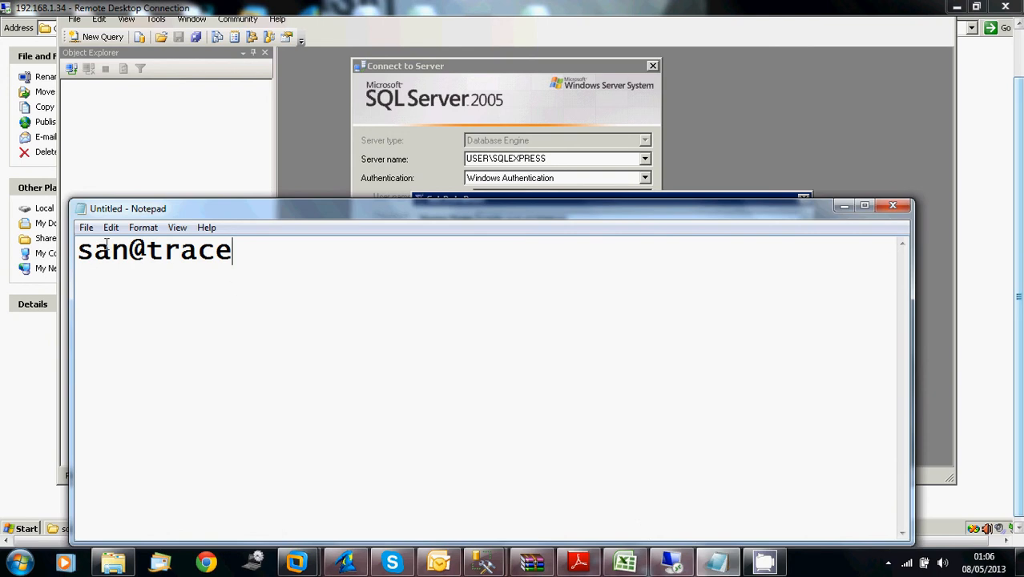
{"action": "left_click", "coordinate": [430, 142]}
{"action": "left_click", "coordinate": [348, 529]}
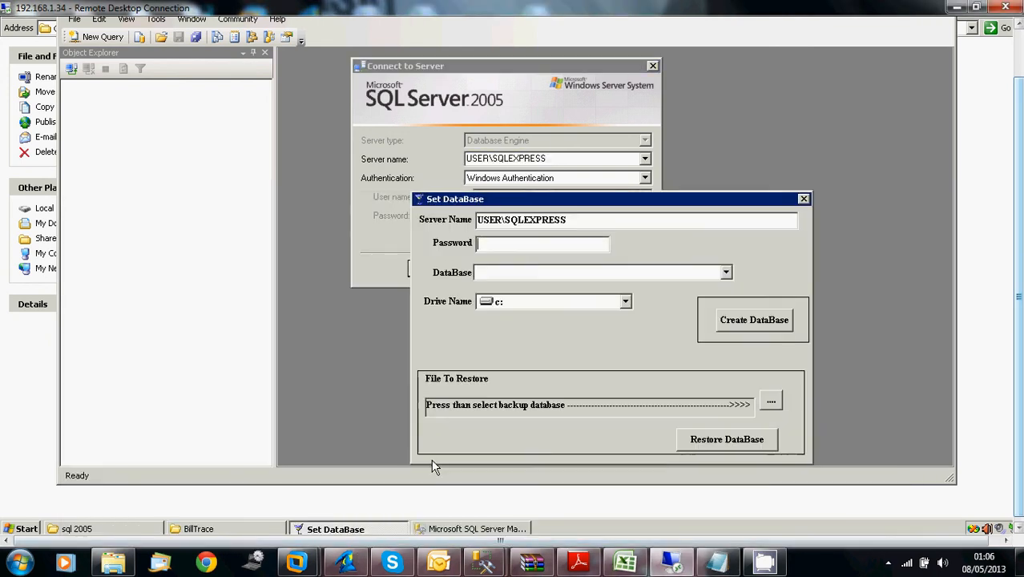
{"action": "type", "text": "**********"}
{"action": "key", "text": "Return"}
{"action": "type", "text": "***"}
{"action": "key", "text": "Return"}
{"action": "type", "text": "*********"}
Choose the BillTrace database and set the drive name to d: in Set DataBase
{"action": "left_click", "coordinate": [728, 276]}
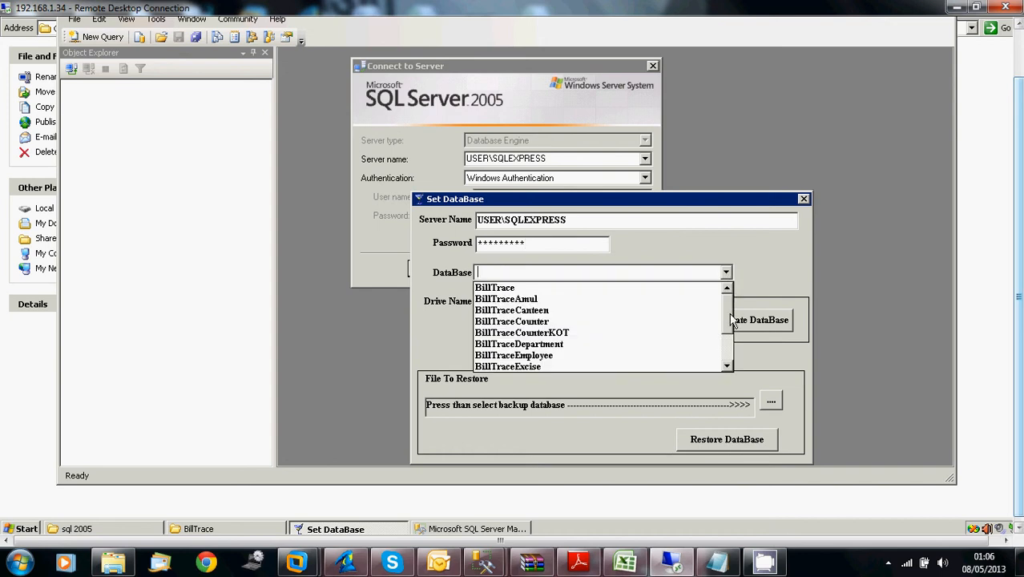
{"action": "mouse_move", "coordinate": [733, 325]}
{"action": "left_mouse_down"}
{"action": "mouse_move", "coordinate": [734, 350]}
{"action": "mouse_move", "coordinate": [725, 314]}
{"action": "left_mouse_up"}
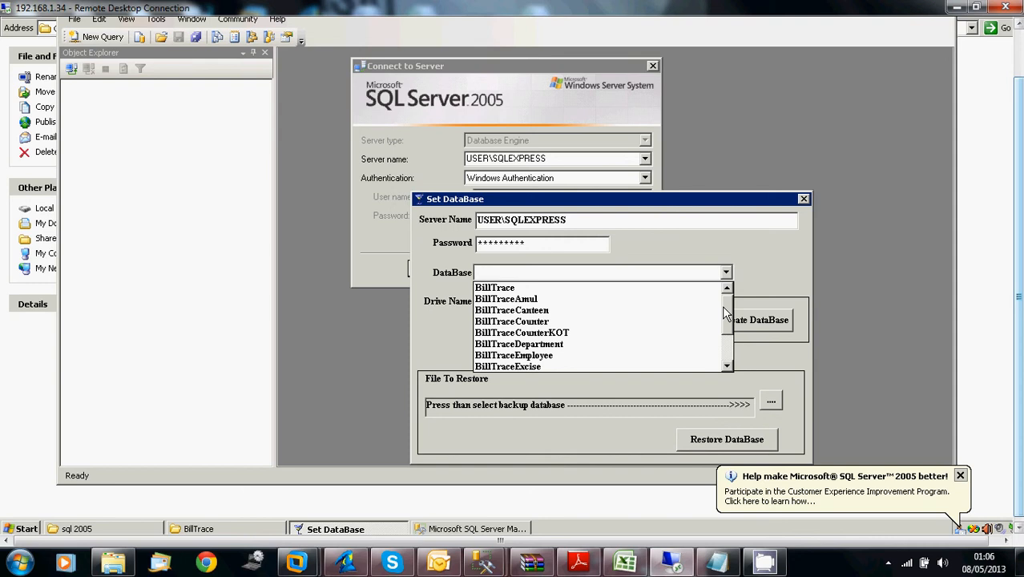
{"action": "left_click", "coordinate": [647, 290]}
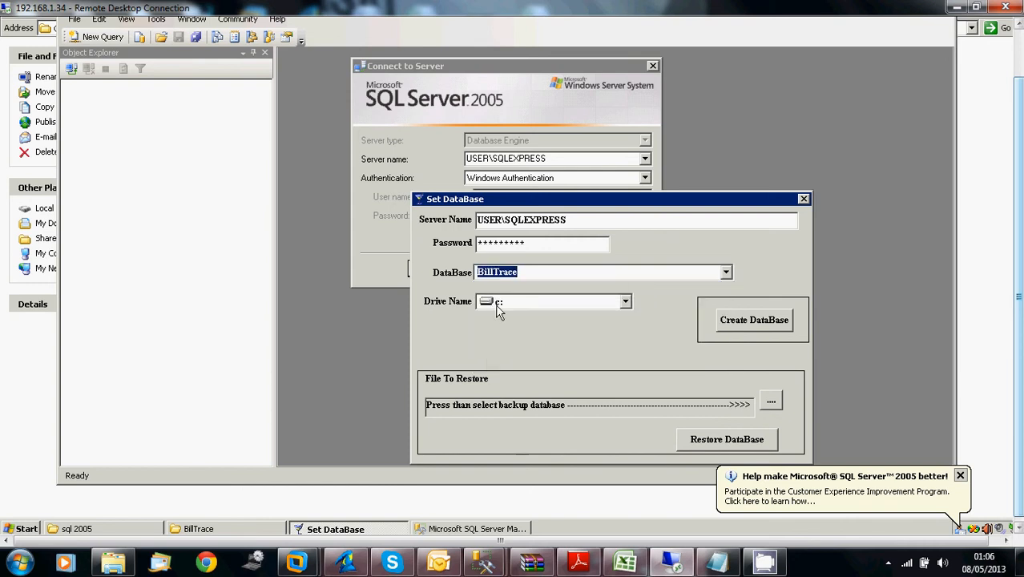
{"action": "left_click", "coordinate": [625, 302]}
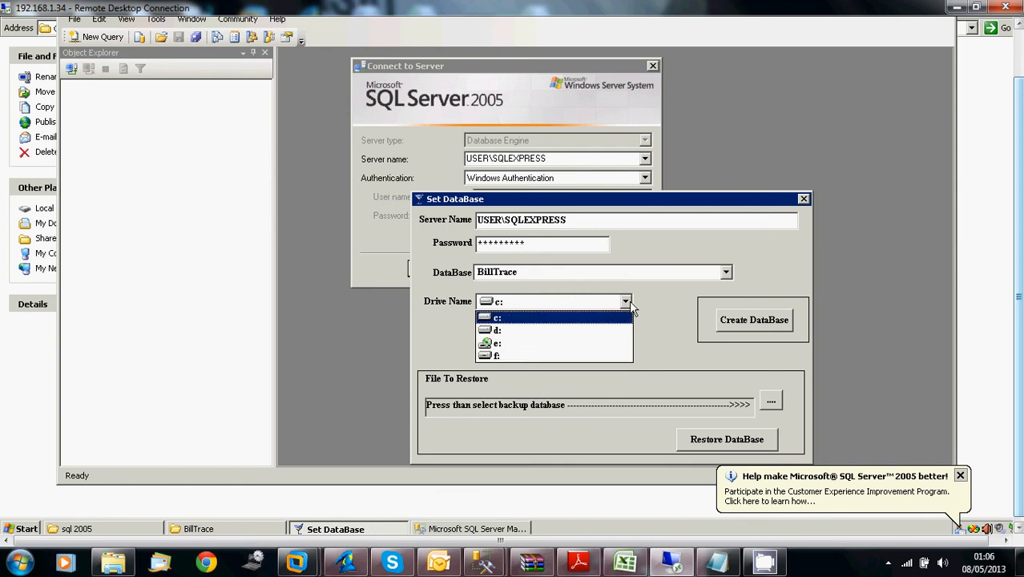
{"action": "left_click", "coordinate": [532, 331]}
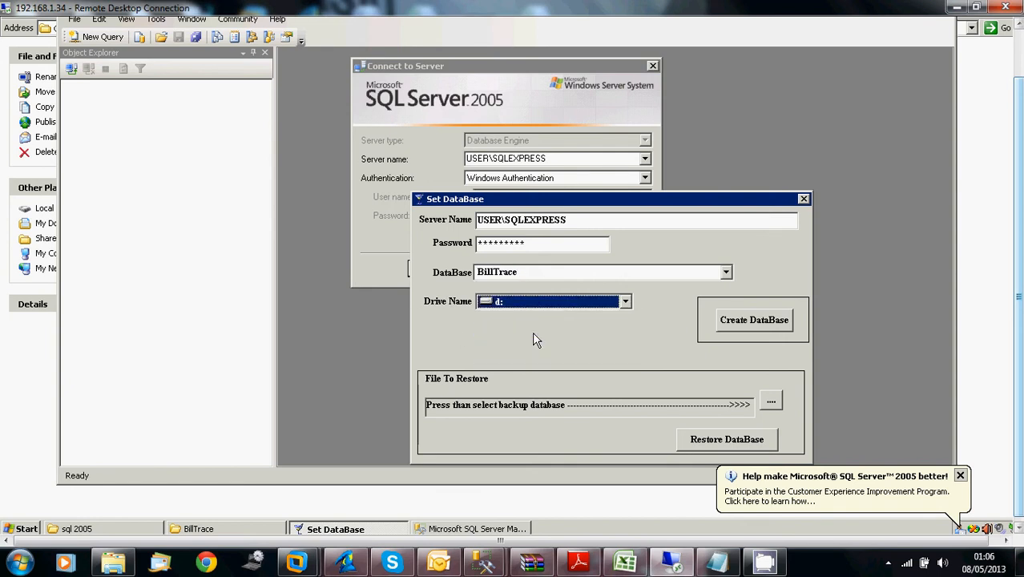
{"action": "left_click", "coordinate": [625, 310]}
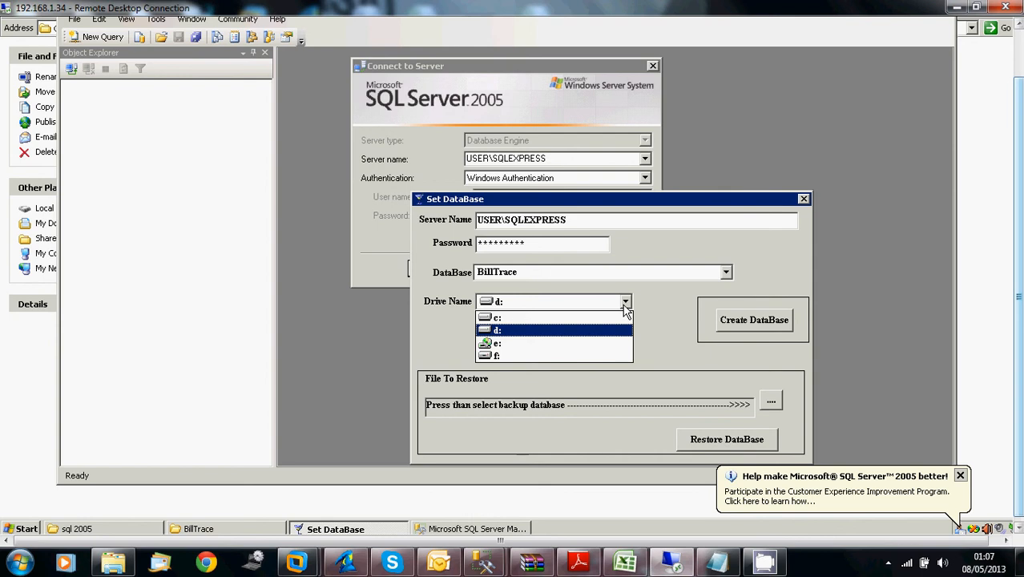
{"action": "left_click", "coordinate": [629, 304]}
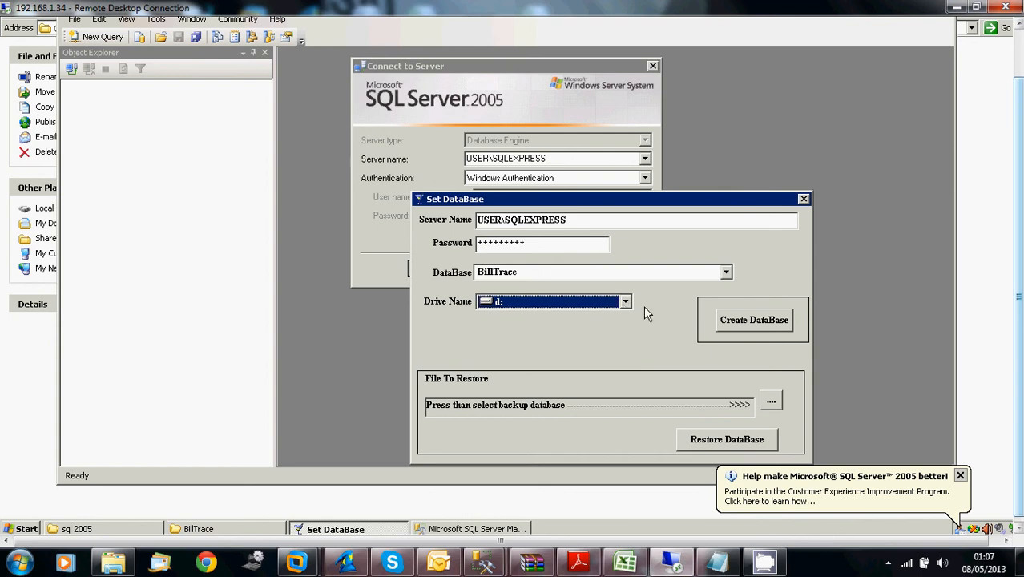
Create the BillTrace database with the entered Set DataBase settings
{"action": "left_click", "coordinate": [754, 320]}
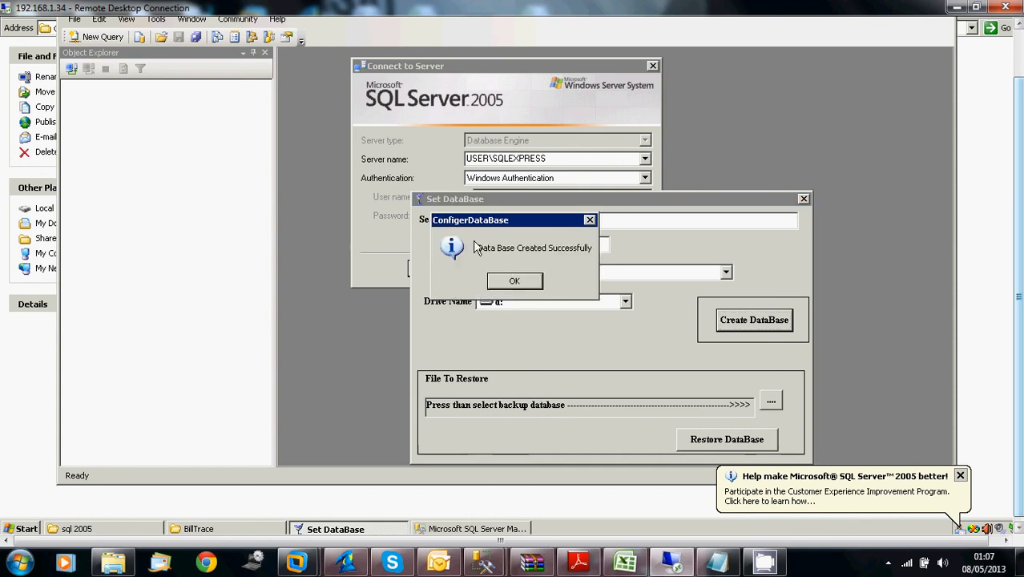
{"action": "left_click", "coordinate": [521, 280]}
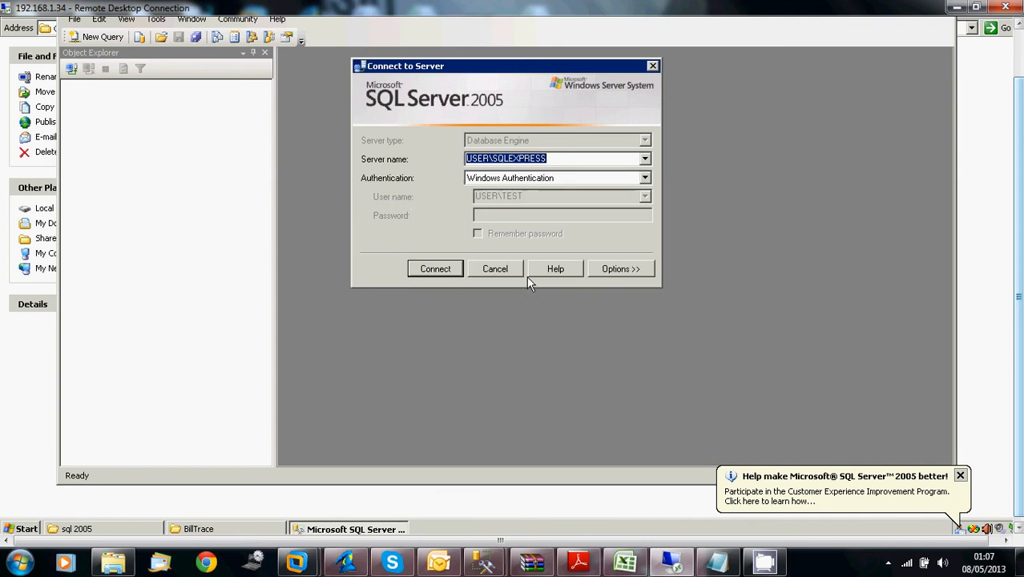
Browse to the BillTraceData folder on drive D: and check the BillTrace and BillTrace_log database files
{"action": "left_click", "coordinate": [134, 529]}
{"action": "left_click", "coordinate": [292, 94]}
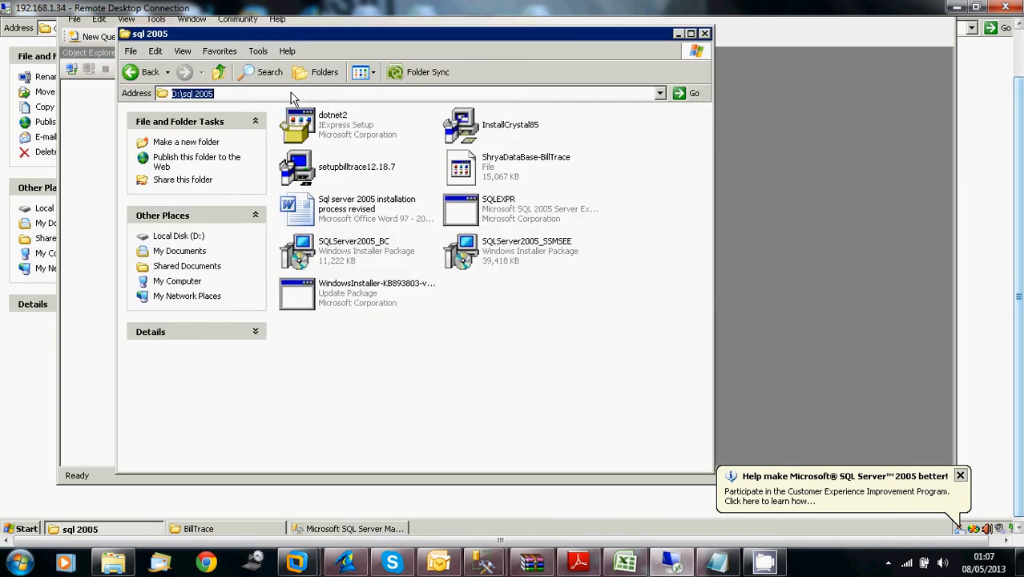
{"action": "type", "text": "d:\\"}
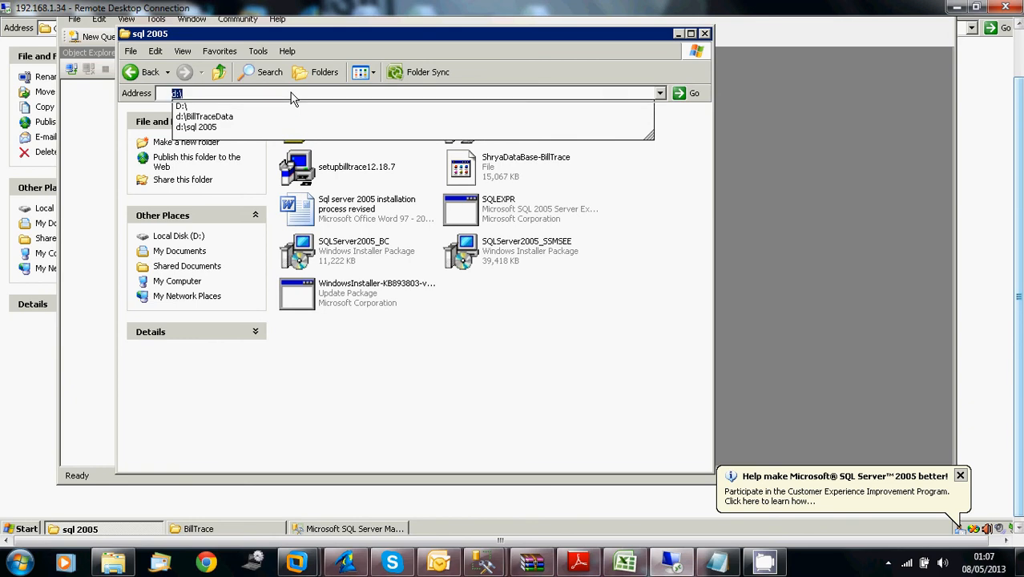
{"action": "key", "text": "Return"}
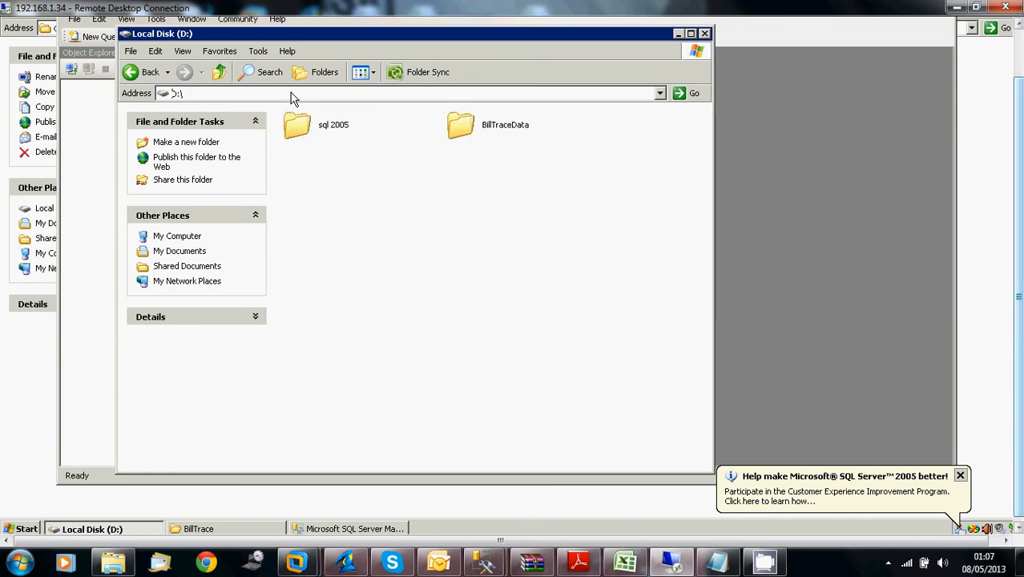
{"action": "double_click", "coordinate": [471, 129]}
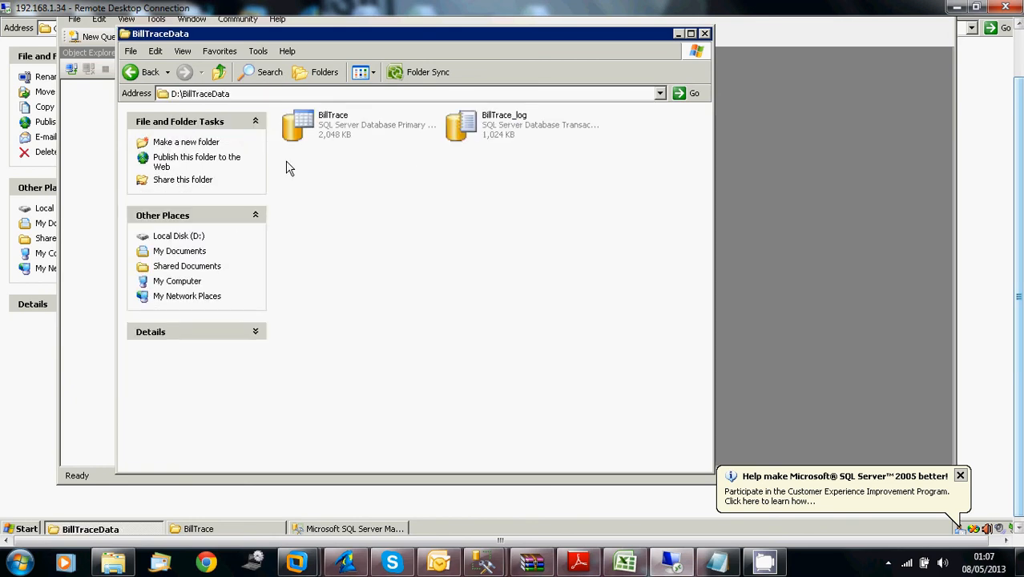
{"action": "left_click", "coordinate": [297, 129]}
{"action": "left_click", "coordinate": [499, 132]}
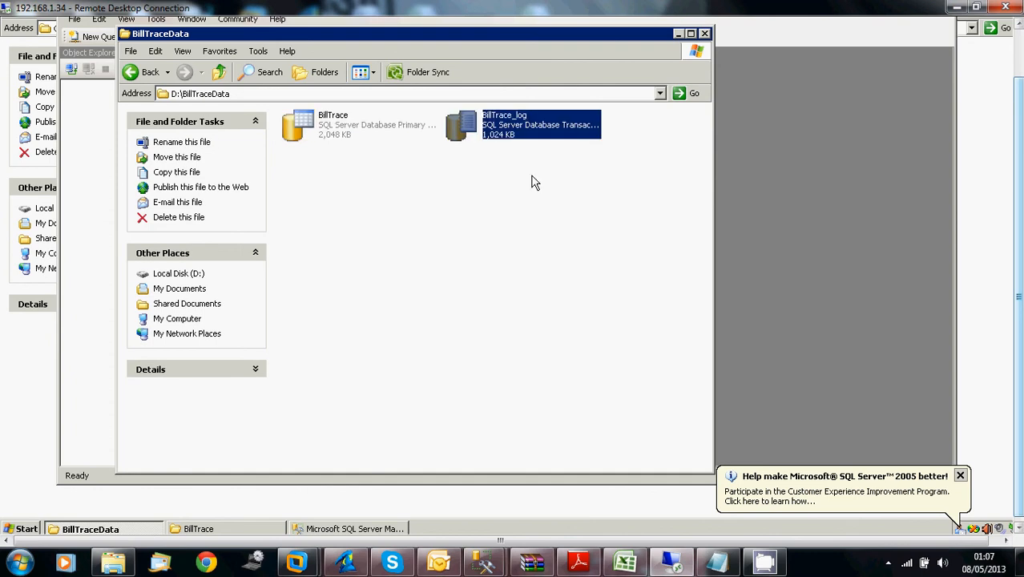
{"action": "left_click_drag", "start_coordinate": [637, 211], "coordinate": [212, 73]}
{"action": "left_click", "coordinate": [519, 294]}
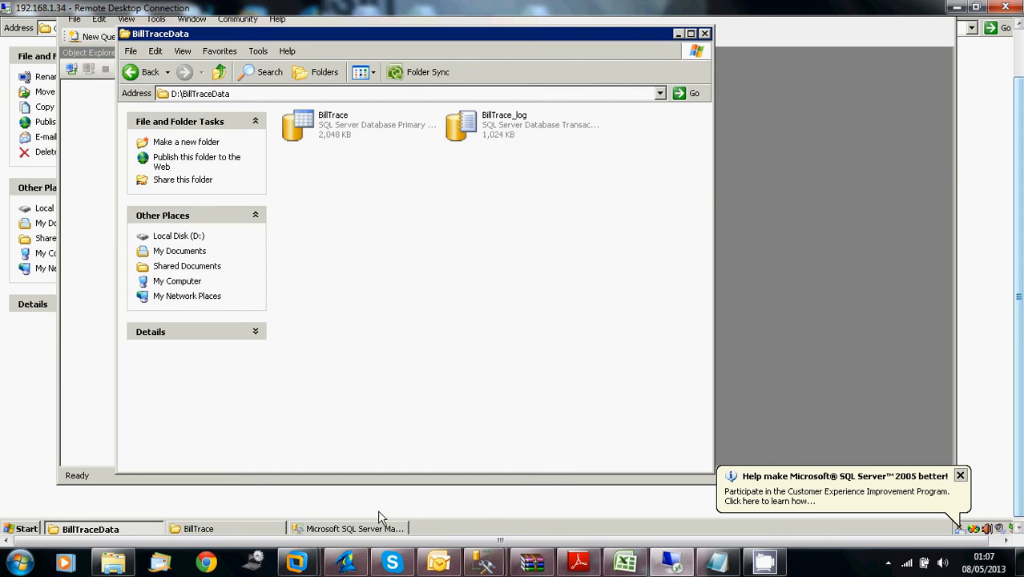
Switch back to the C:\BillTrace folder and start the ConfigerDataBase tool again
{"action": "left_click", "coordinate": [239, 526]}
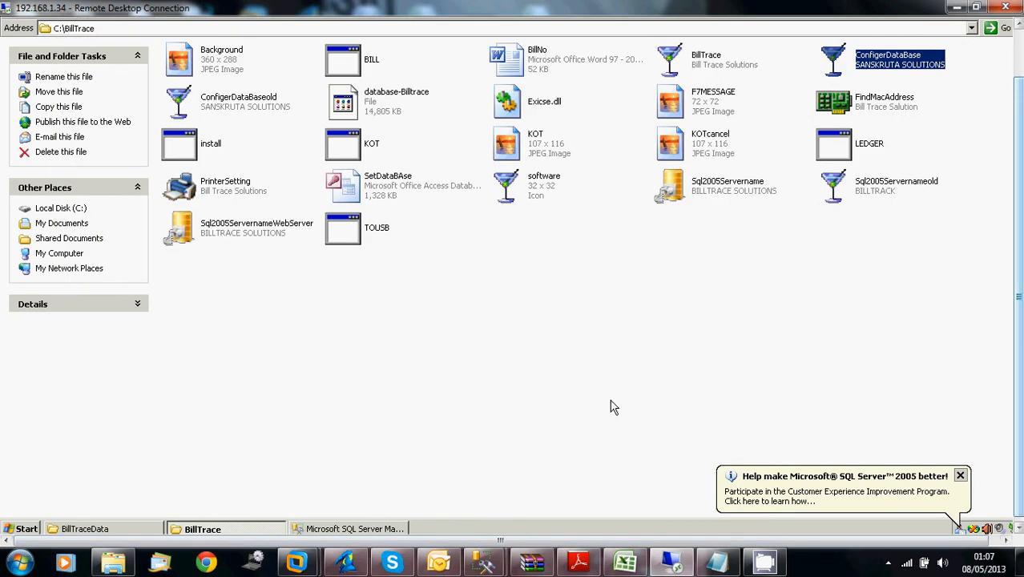
{"action": "double_click", "coordinate": [848, 58]}
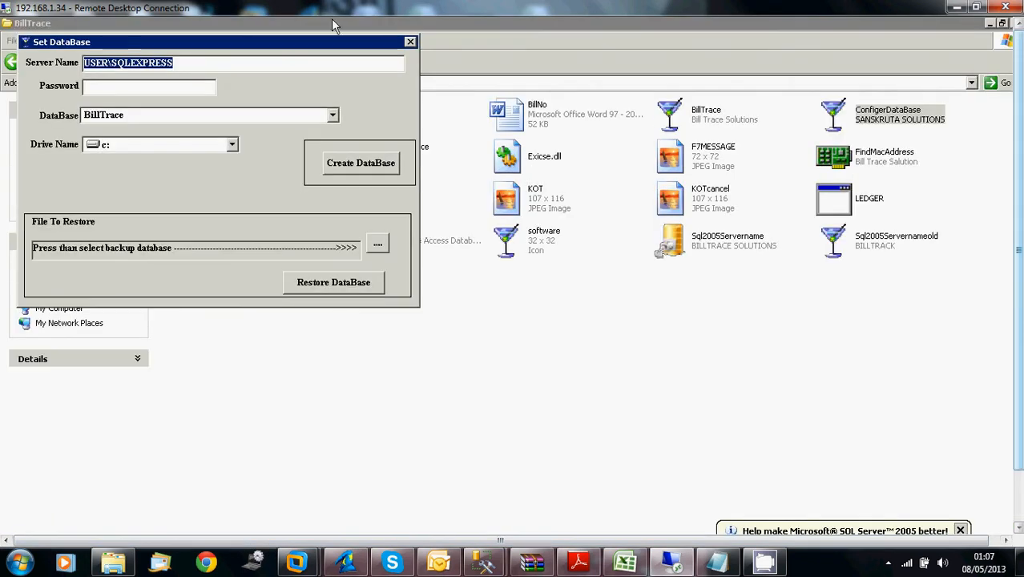
{"action": "left_click", "coordinate": [410, 42]}
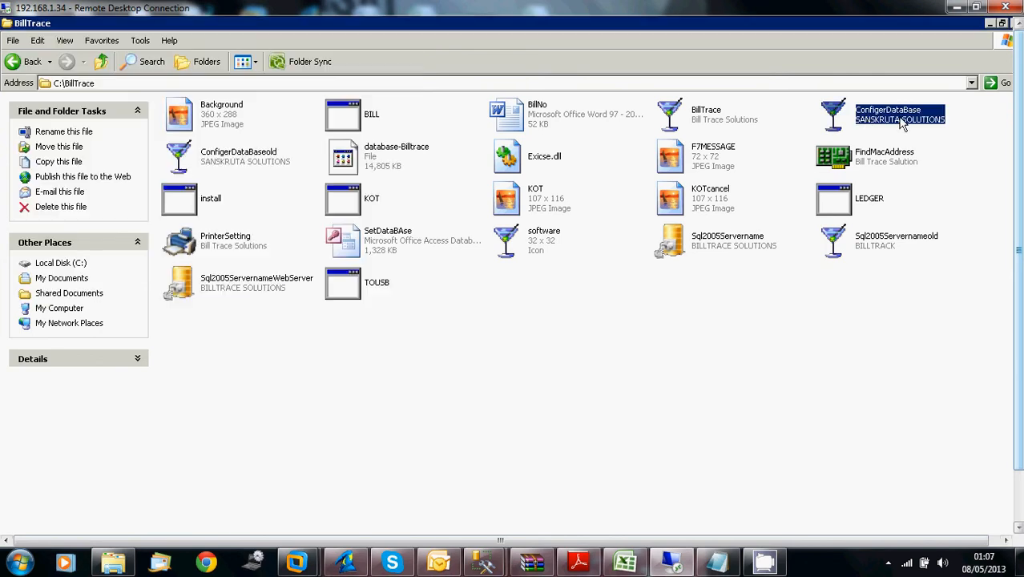
{"action": "double_click", "coordinate": [867, 121]}
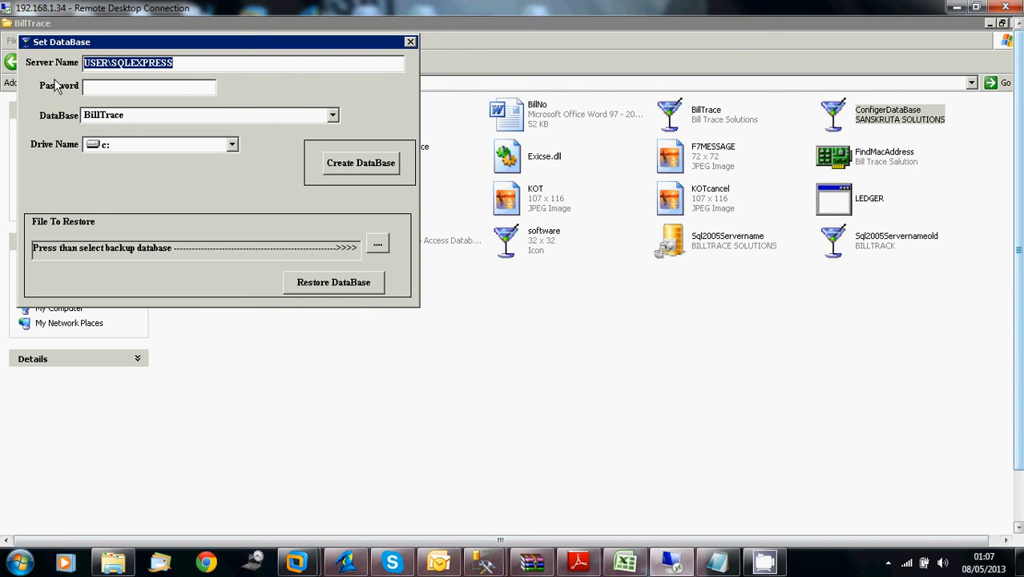
Enter the SQL Server password in Set DataBase and set the drive name to d:
{"action": "left_click", "coordinate": [214, 67]}
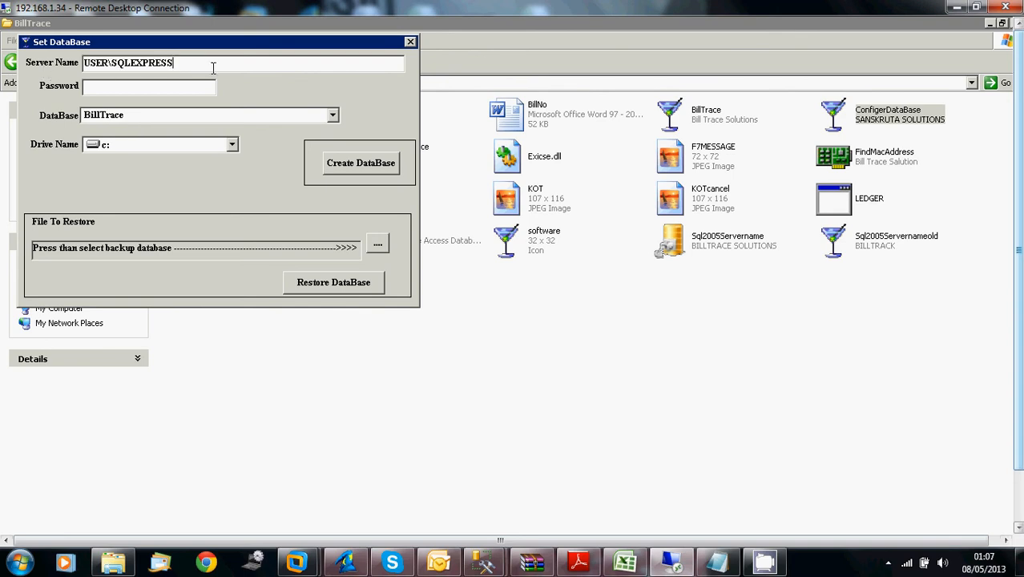
{"action": "left_click", "coordinate": [198, 86]}
{"action": "type", "text": "*********"}
{"action": "left_click", "coordinate": [232, 147]}
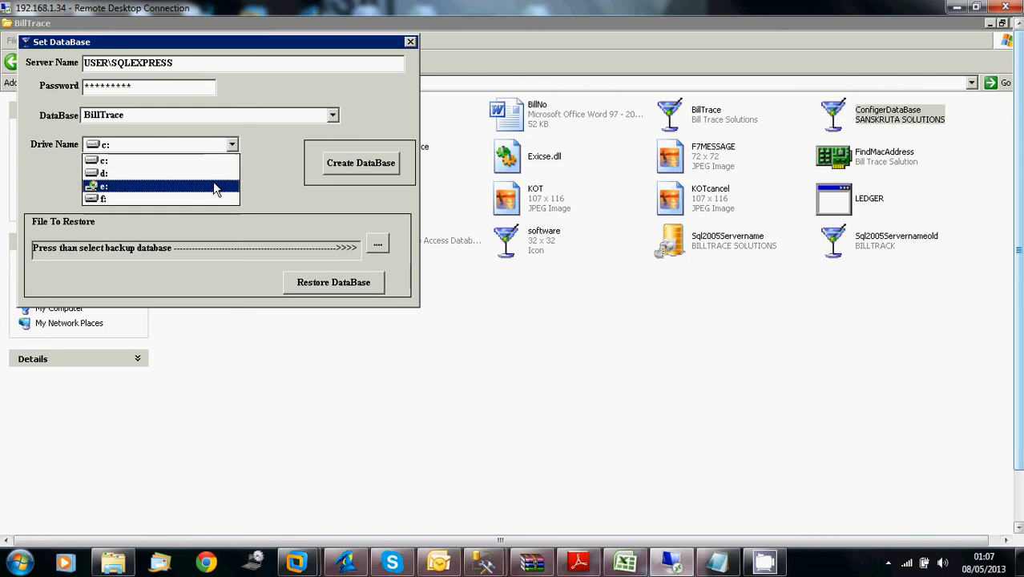
{"action": "left_click", "coordinate": [215, 163]}
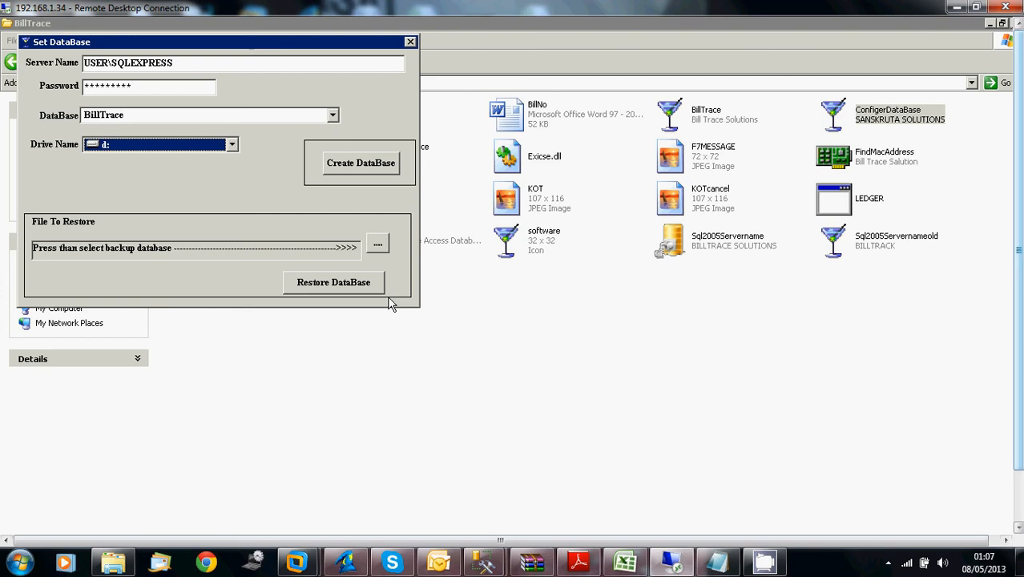
Choose the backup file ShryaDataBase-BillTrace from the sql 2005 folder on drive F: as the file to restore
{"action": "left_click", "coordinate": [378, 244]}
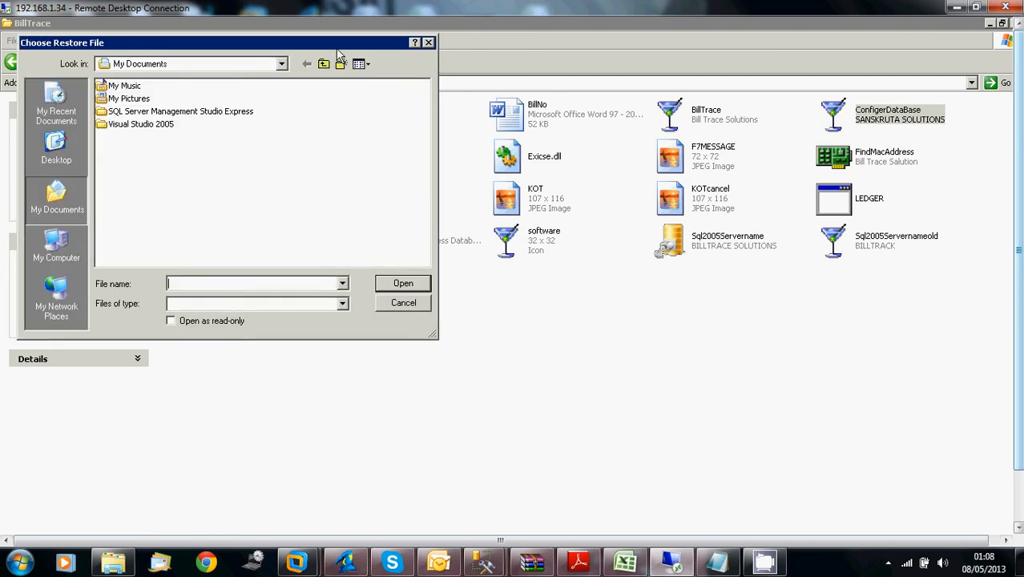
{"action": "left_click", "coordinate": [277, 66]}
{"action": "left_click", "coordinate": [236, 127]}
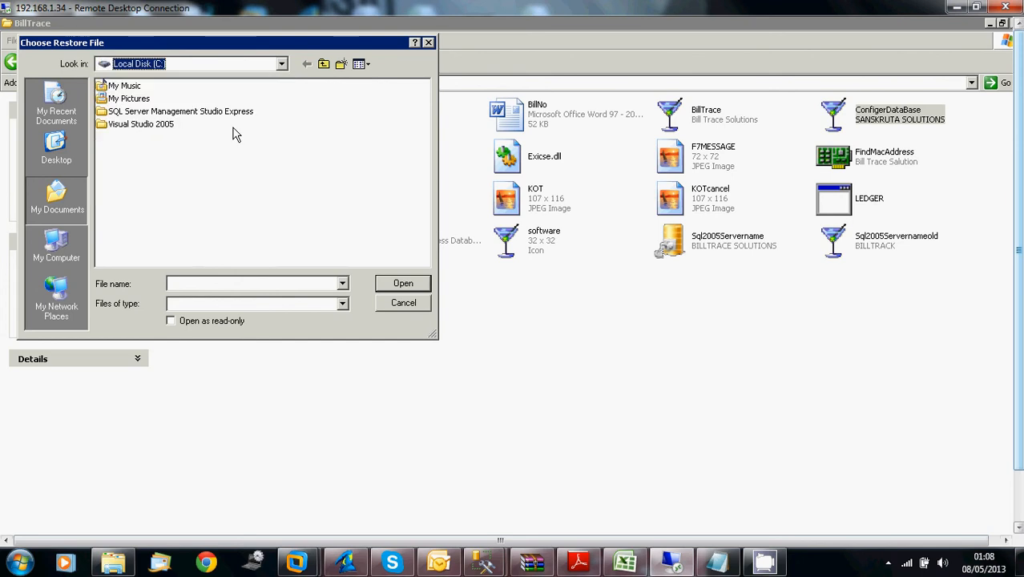
{"action": "left_click", "coordinate": [282, 64]}
{"action": "left_click", "coordinate": [164, 163]}
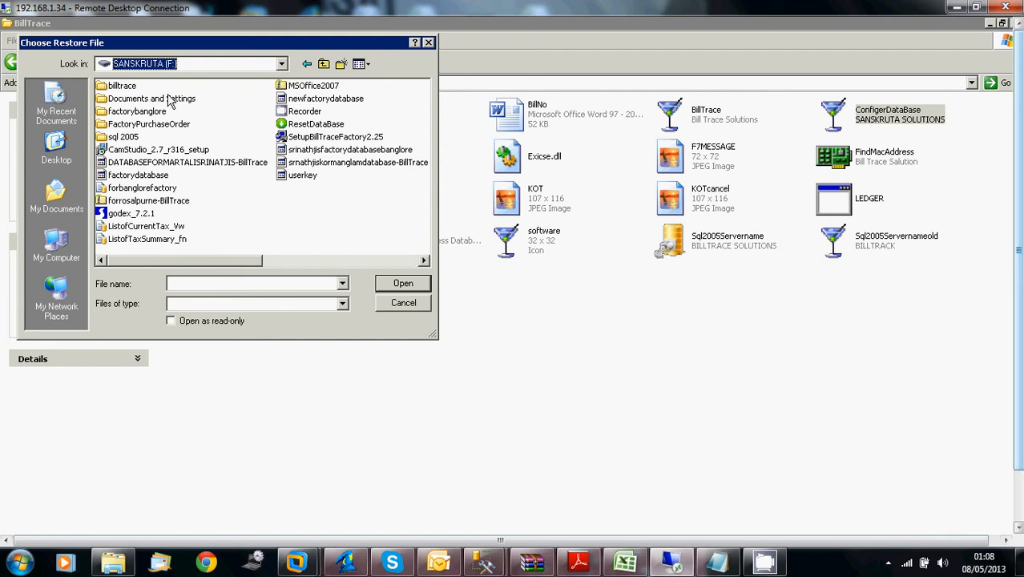
{"action": "double_click", "coordinate": [133, 138]}
{"action": "left_click", "coordinate": [178, 126]}
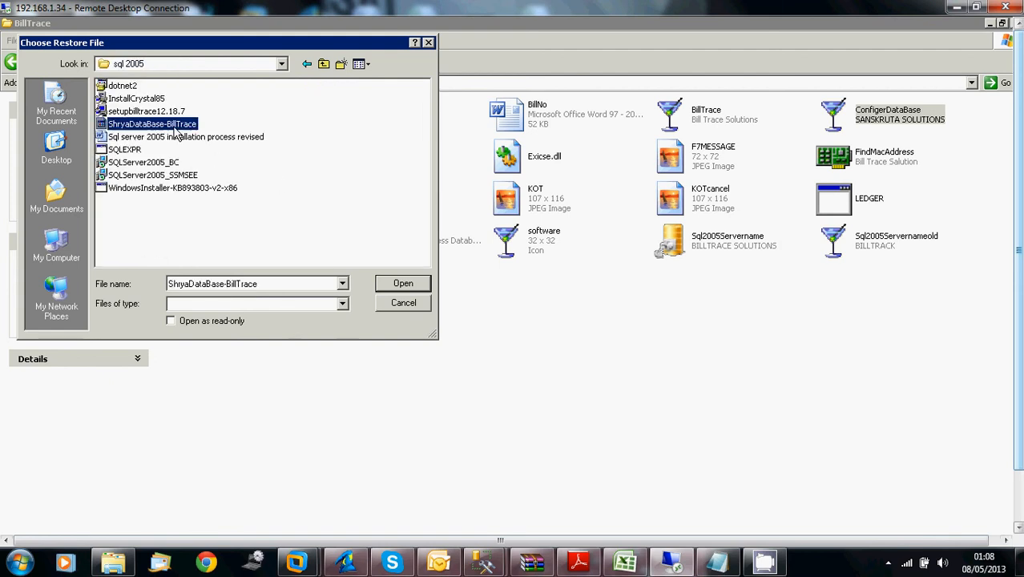
{"action": "left_click", "coordinate": [390, 289]}
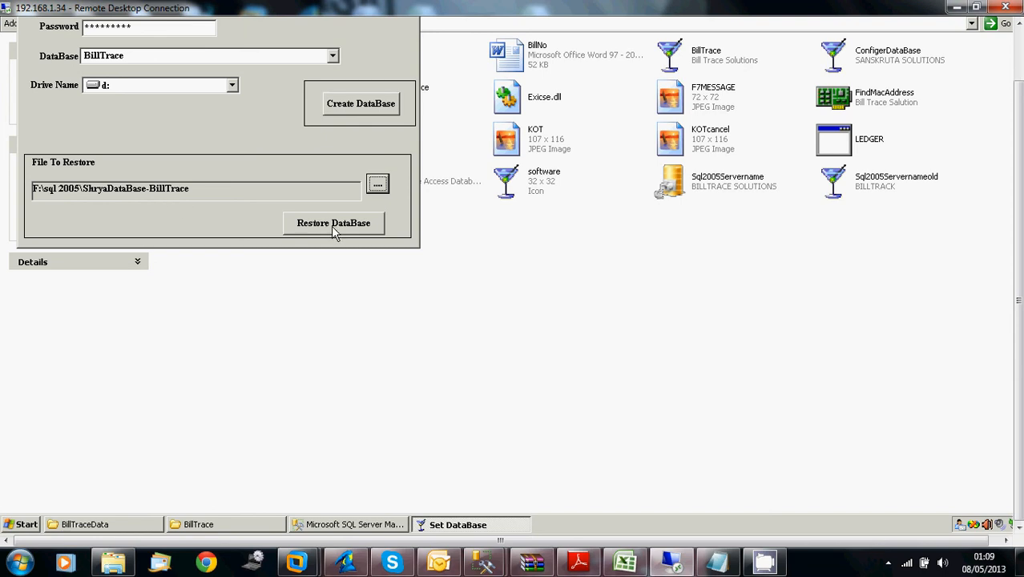
Restore the BillTrace database from the chosen backup file and close Set DataBase
{"action": "left_click_drag", "start_coordinate": [1017, 93], "coordinate": [1017, 60]}
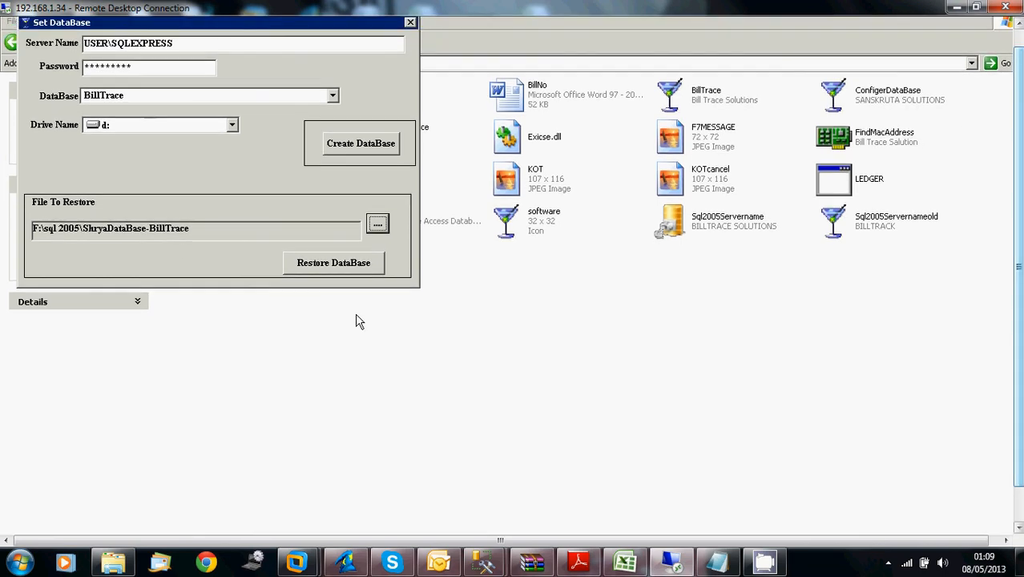
{"action": "left_click", "coordinate": [347, 264]}
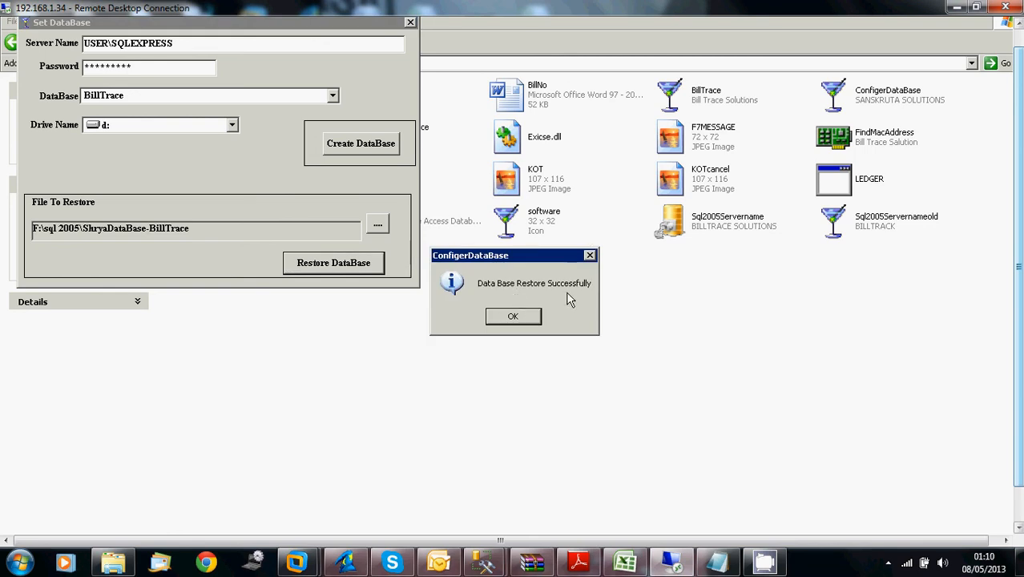
{"action": "left_click", "coordinate": [513, 319]}
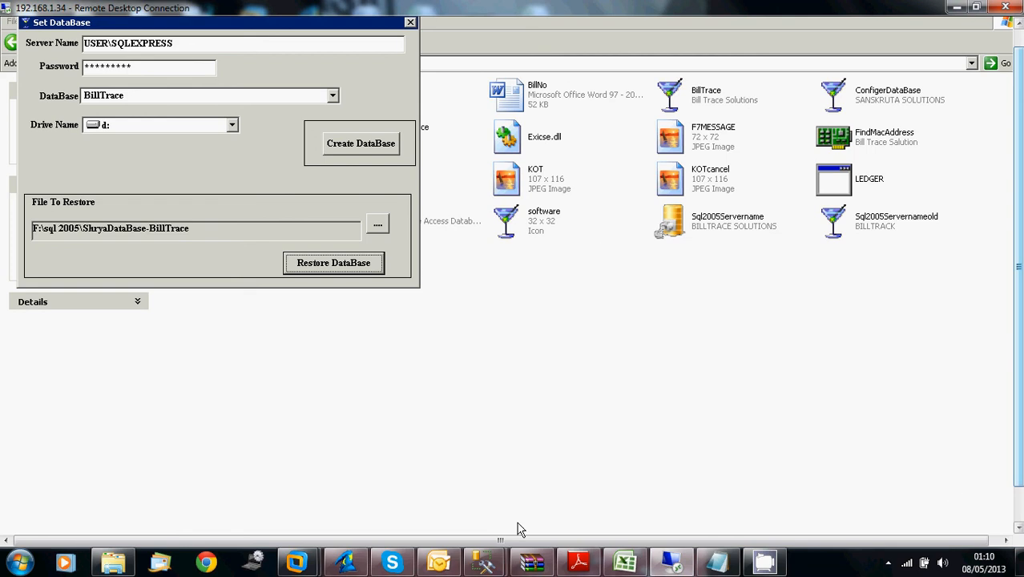
{"action": "left_click_drag", "start_coordinate": [1018, 452], "coordinate": [1017, 494]}
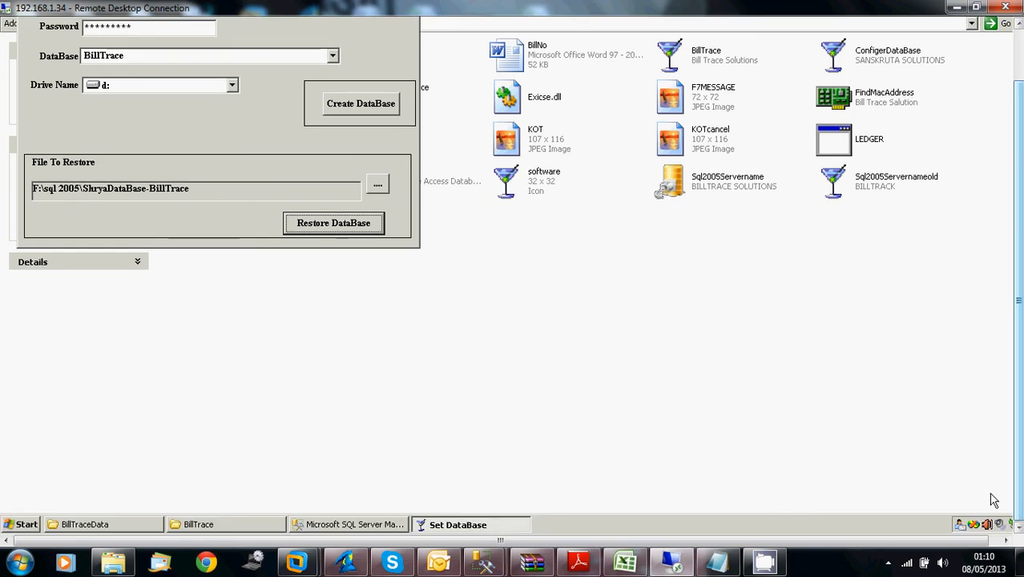
{"action": "left_click", "coordinate": [1020, 65]}
{"action": "left_click", "coordinate": [411, 42]}
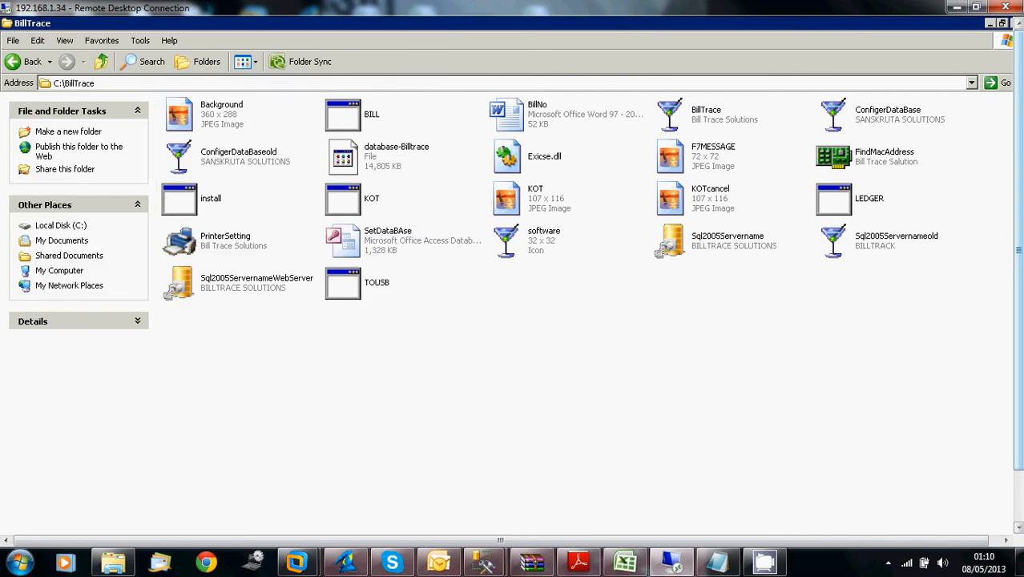
Switch to SQL Server Management Studio Express and set Connect to Server to SQL Server Authentication with login sa
{"action": "left_click_drag", "start_coordinate": [1019, 422], "coordinate": [1019, 472]}
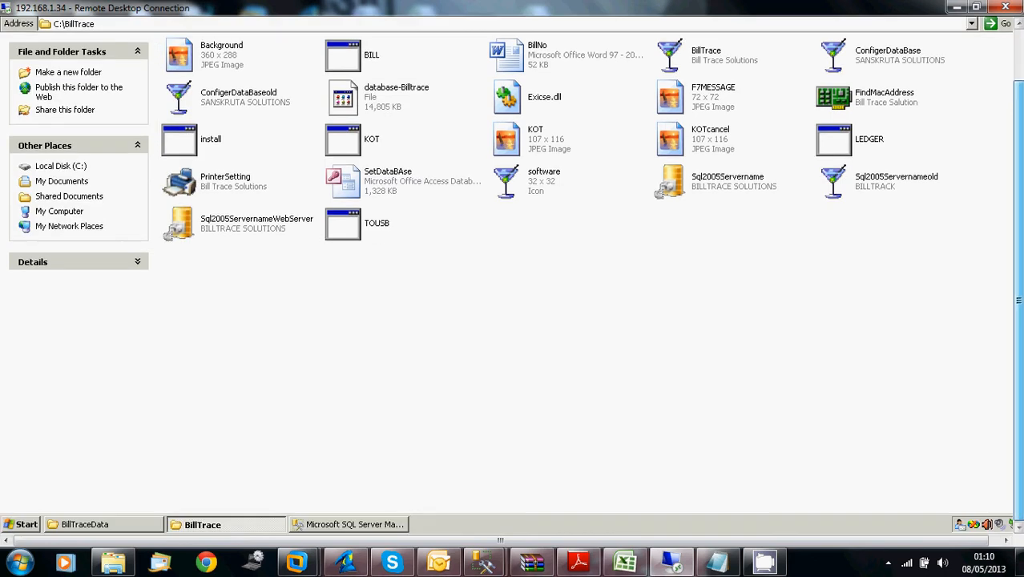
{"action": "left_click", "coordinate": [375, 525]}
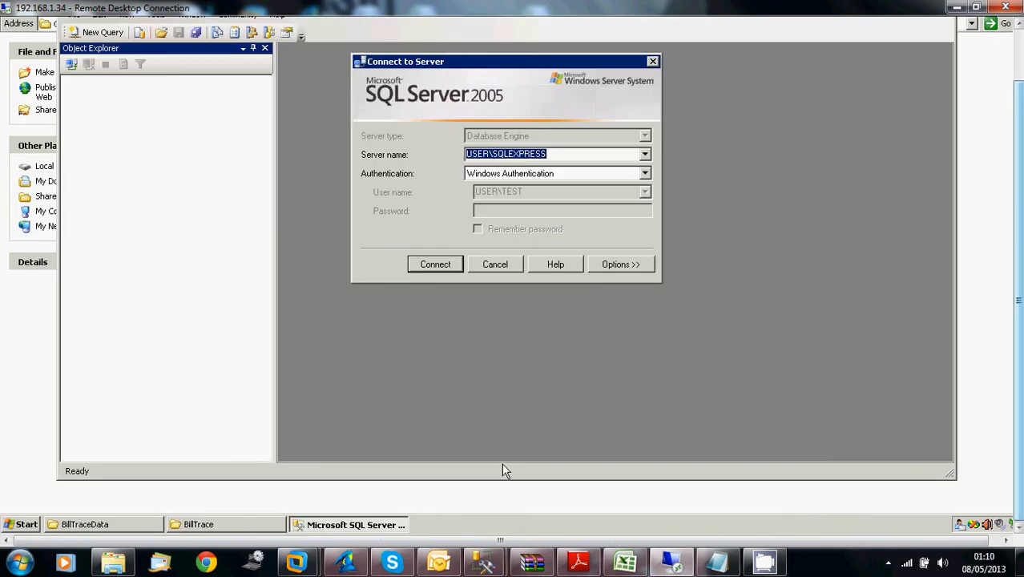
{"action": "left_click", "coordinate": [645, 173]}
{"action": "left_click", "coordinate": [556, 198]}
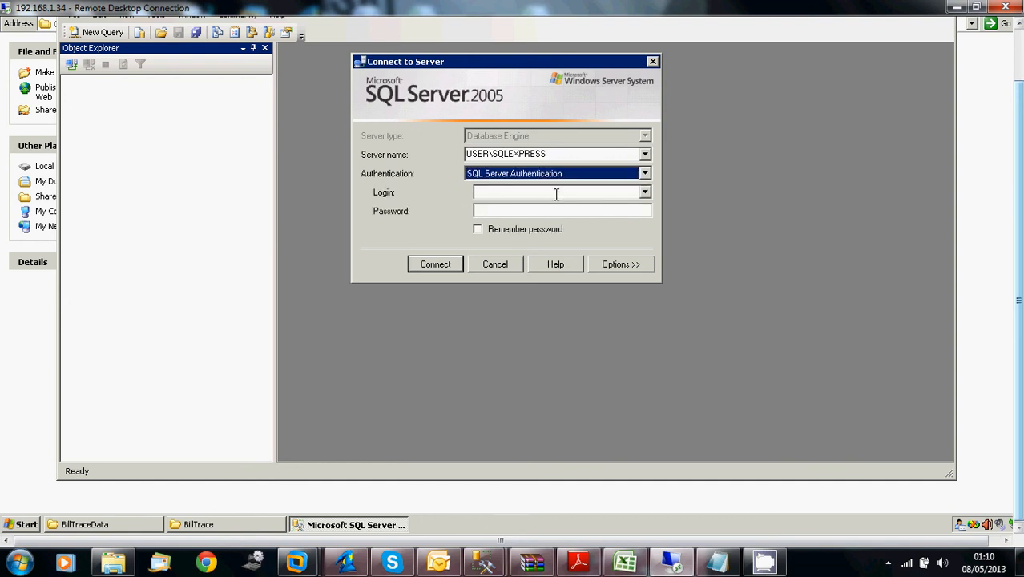
{"action": "left_click", "coordinate": [556, 194]}
{"action": "type", "text": "sa"}
{"action": "key", "text": "Tab"}
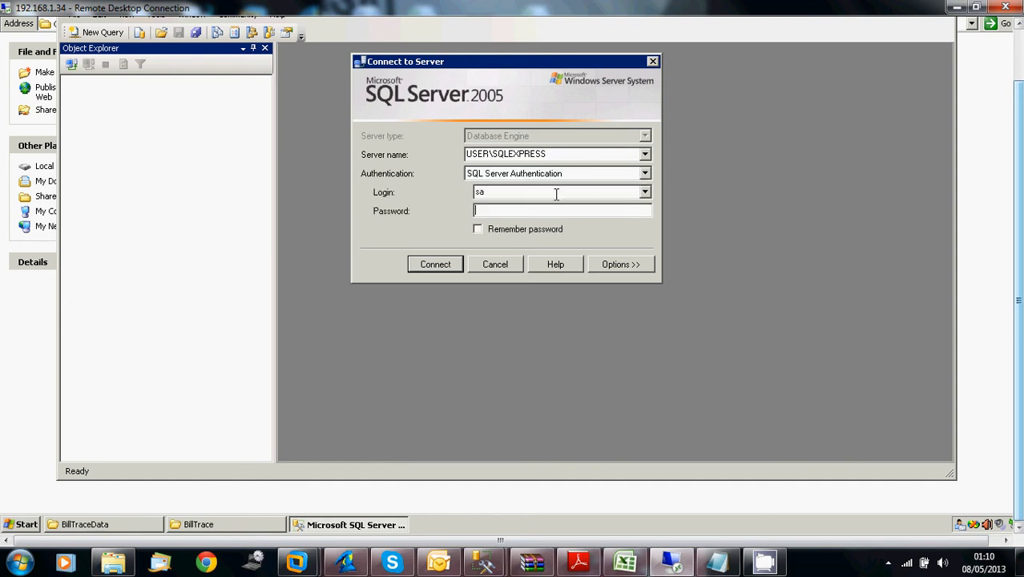
Enter the sa login's password, check it against the Notepad note, and connect to USER\SQLEXPRESS
{"action": "type", "text": "********"}
{"action": "left_click", "coordinate": [717, 563]}
{"action": "left_click", "coordinate": [715, 565]}
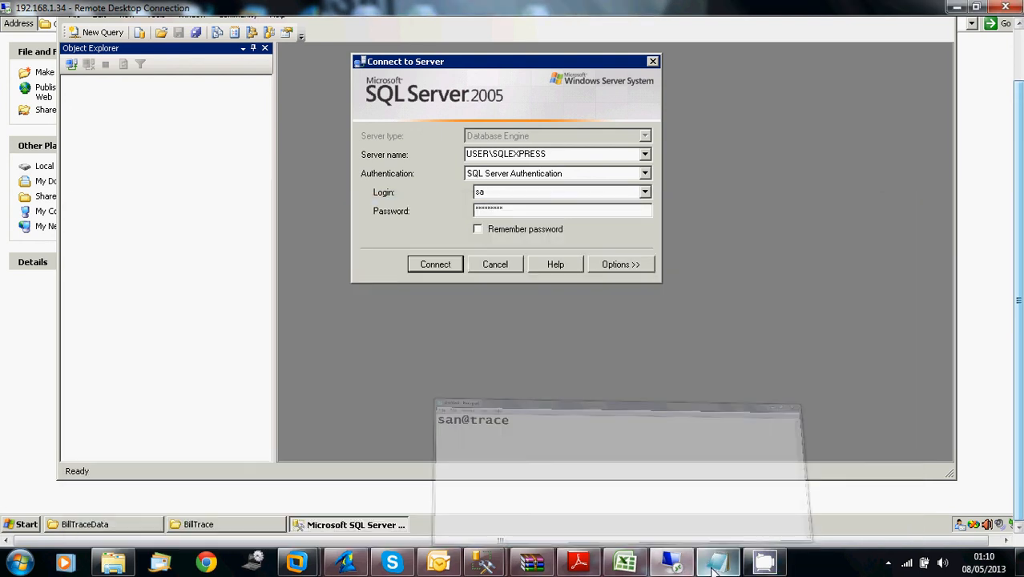
{"action": "left_click", "coordinate": [439, 273]}
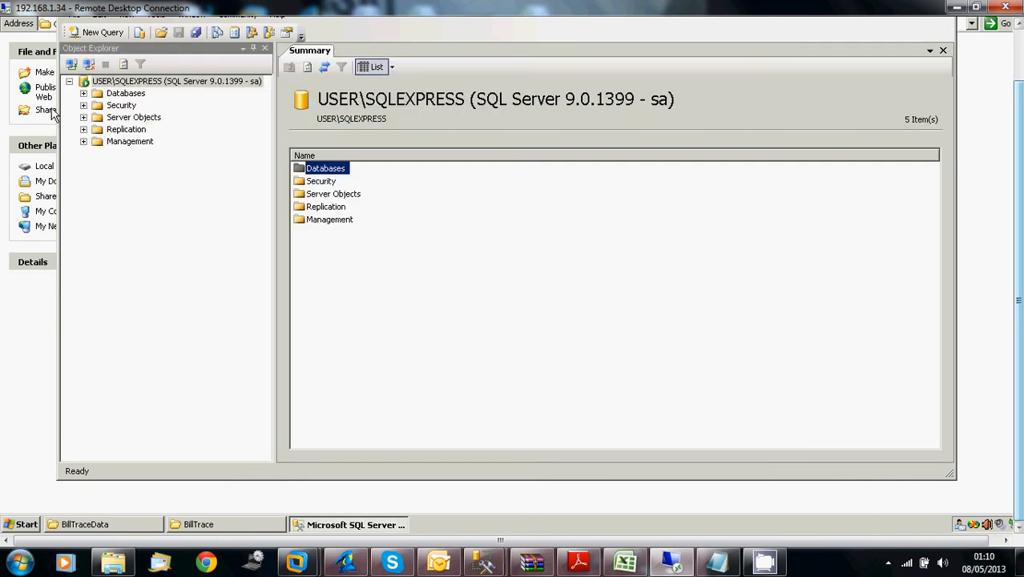
Expand Databases, BillTrace and its Tables folder in Object Explorer to check the restored tables
{"action": "left_click", "coordinate": [83, 94]}
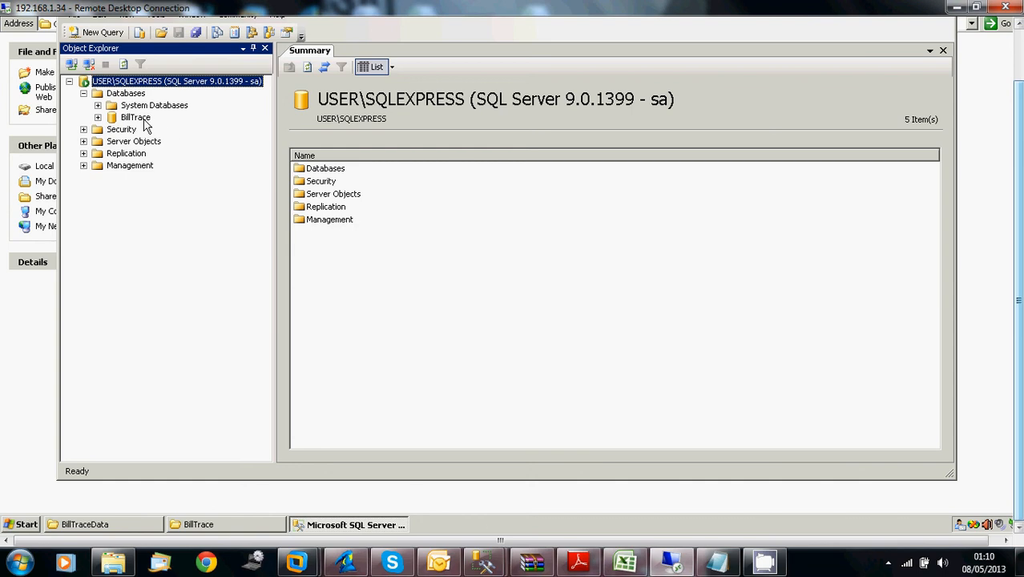
{"action": "left_click", "coordinate": [98, 118]}
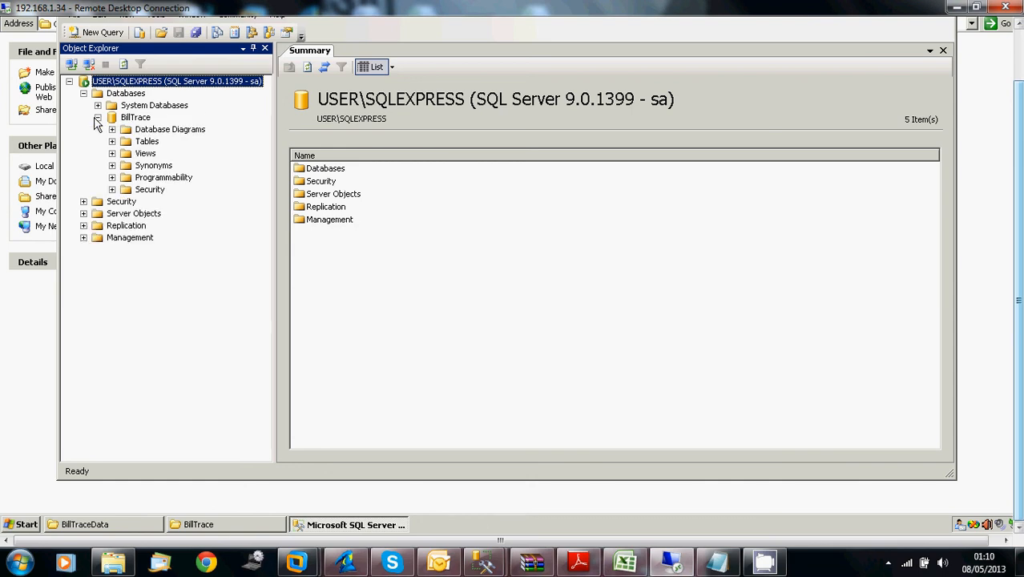
{"action": "left_click", "coordinate": [112, 142]}
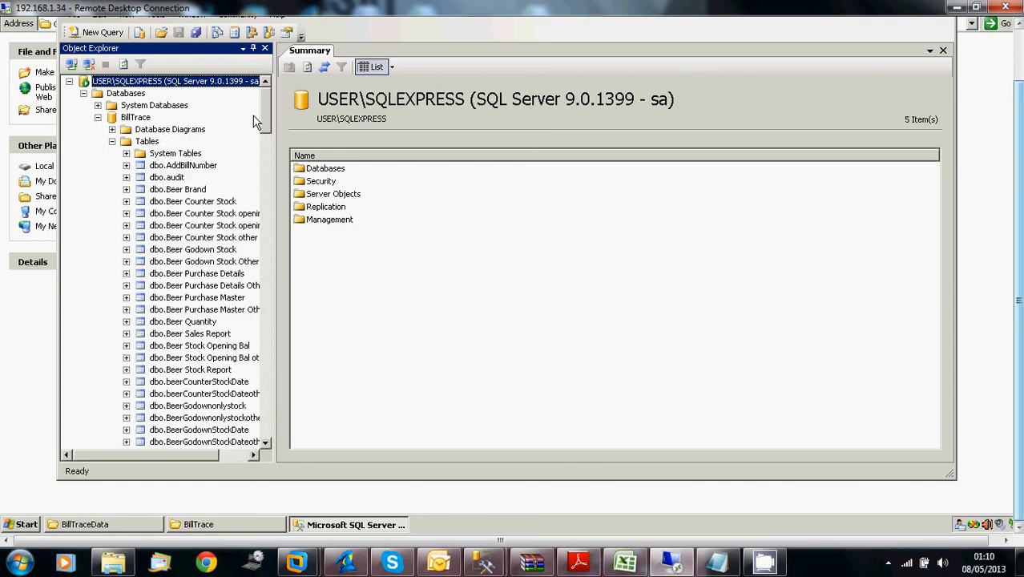
Collapse the BillTrace database in Object Explorer and minimize SQL Server Management Studio Express to return to the C:\BillTrace folder
{"action": "mouse_move", "coordinate": [267, 111]}
{"action": "left_mouse_down"}
{"action": "mouse_move", "coordinate": [269, 184]}
{"action": "mouse_move", "coordinate": [266, 91]}
{"action": "left_mouse_up"}
{"action": "left_click", "coordinate": [98, 118]}
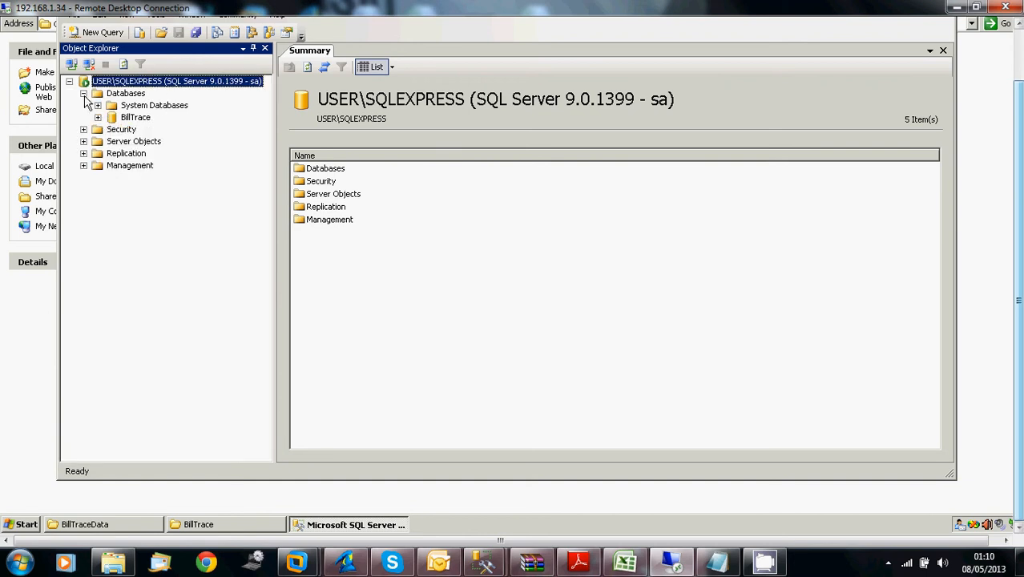
{"action": "left_click_drag", "start_coordinate": [1019, 98], "coordinate": [1019, 49]}
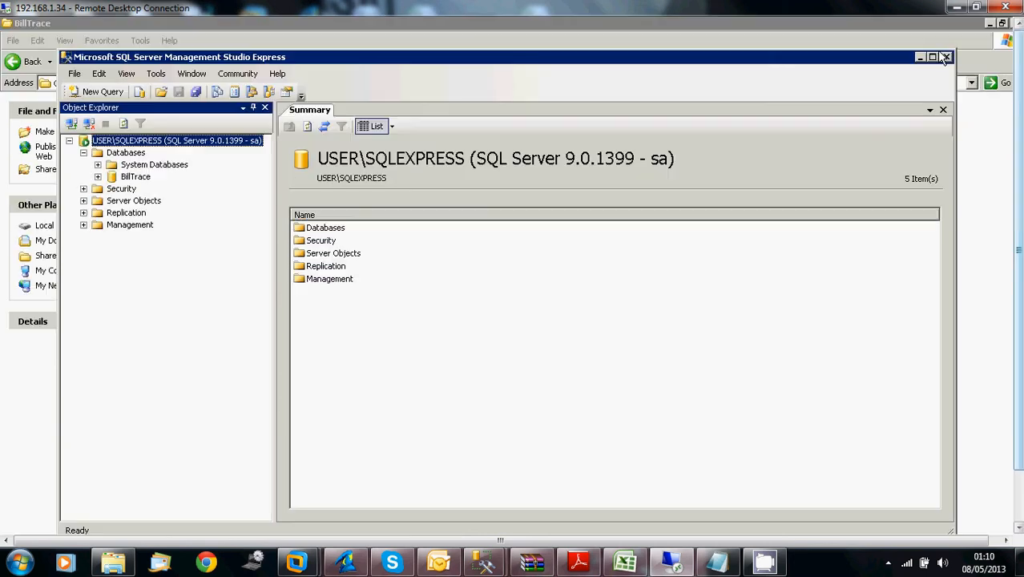
{"action": "left_click", "coordinate": [920, 58]}
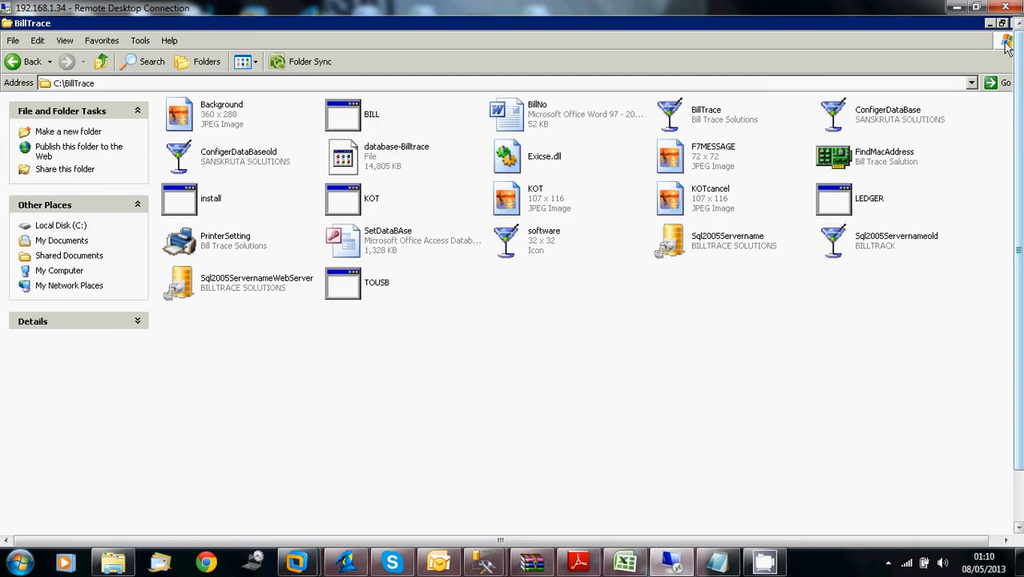
Run FindMacAddress from the C:\BillTrace folder and acknowledge its completion message
{"action": "left_click", "coordinate": [899, 162]}
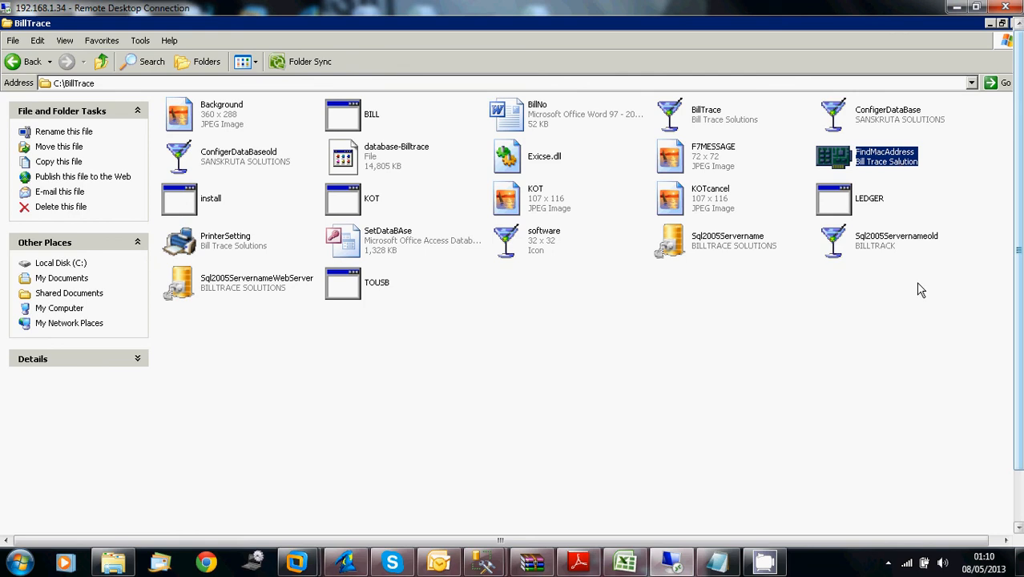
{"action": "left_click", "coordinate": [896, 323]}
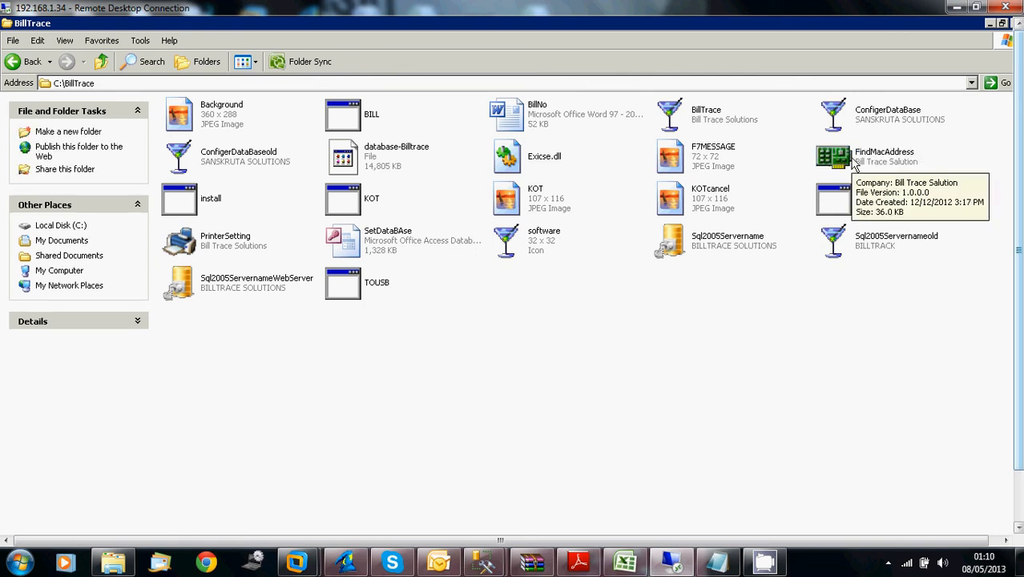
{"action": "double_click", "coordinate": [856, 164]}
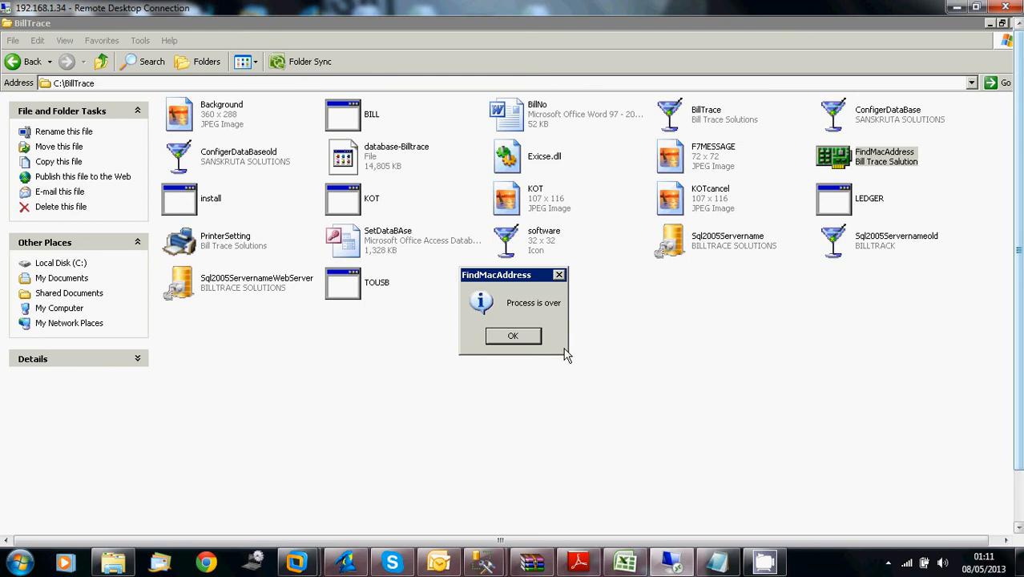
{"action": "left_click", "coordinate": [510, 337]}
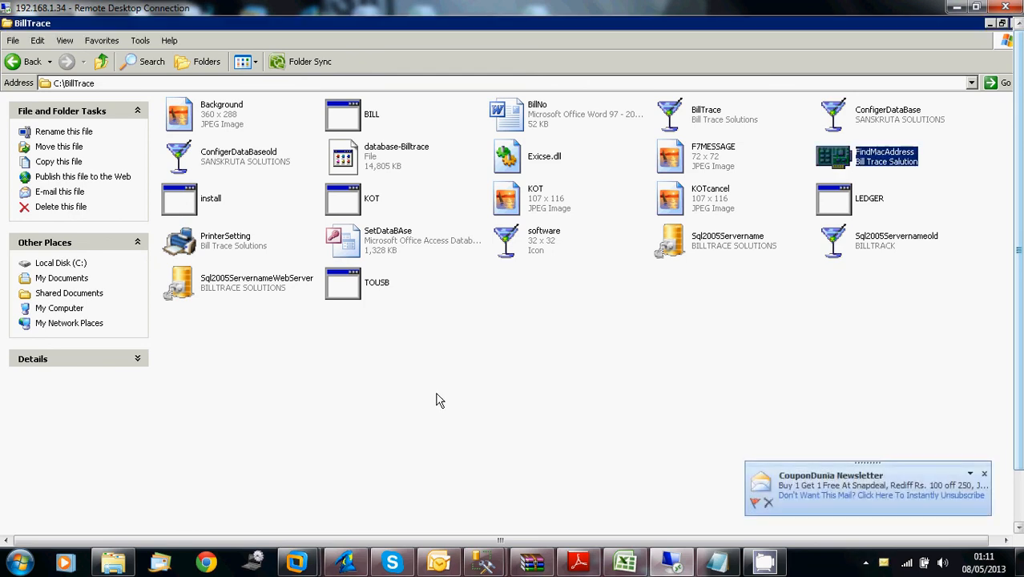
{"action": "left_click", "coordinate": [740, 405]}
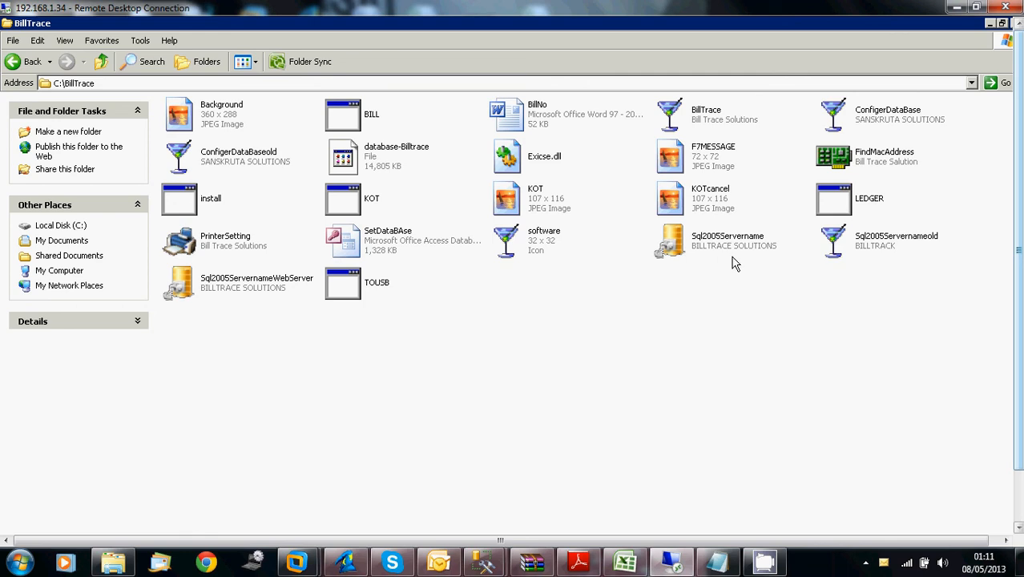
Start Sql2005Servername from the C:\BillTrace folder to open the SQL 2005 server settings
{"action": "mouse_move", "coordinate": [708, 250]}
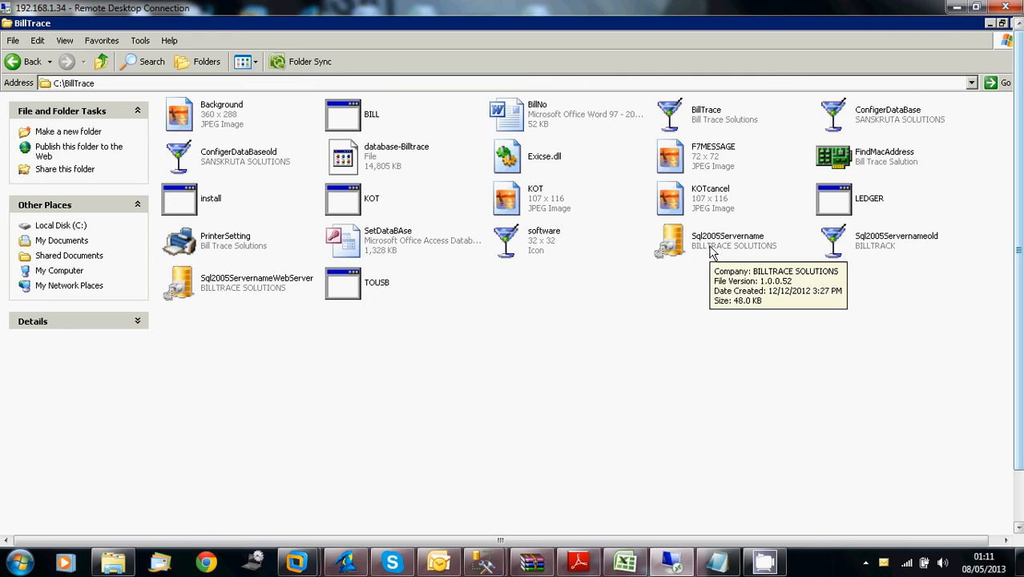
{"action": "left_click", "coordinate": [725, 244]}
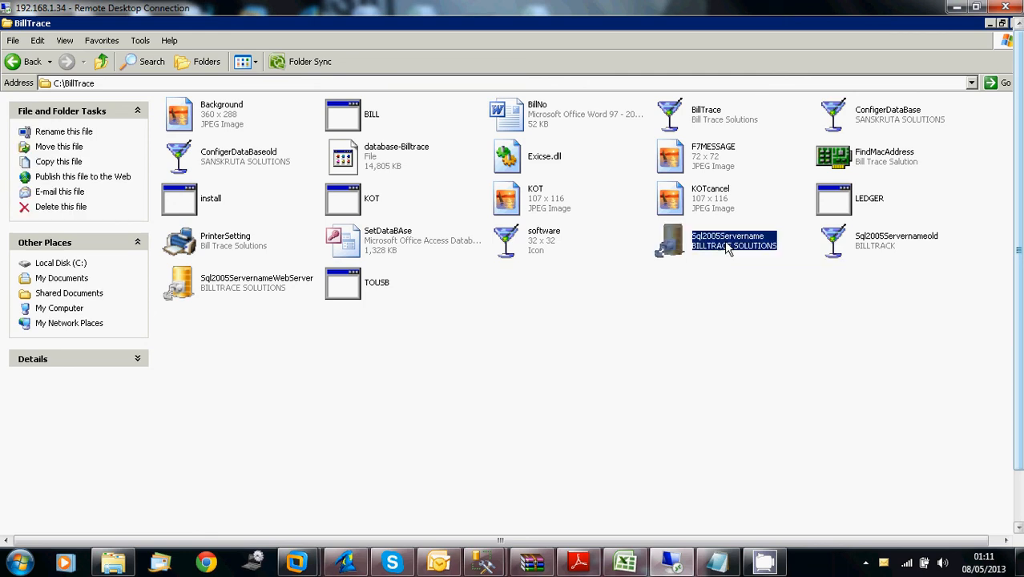
{"action": "double_click", "coordinate": [686, 248]}
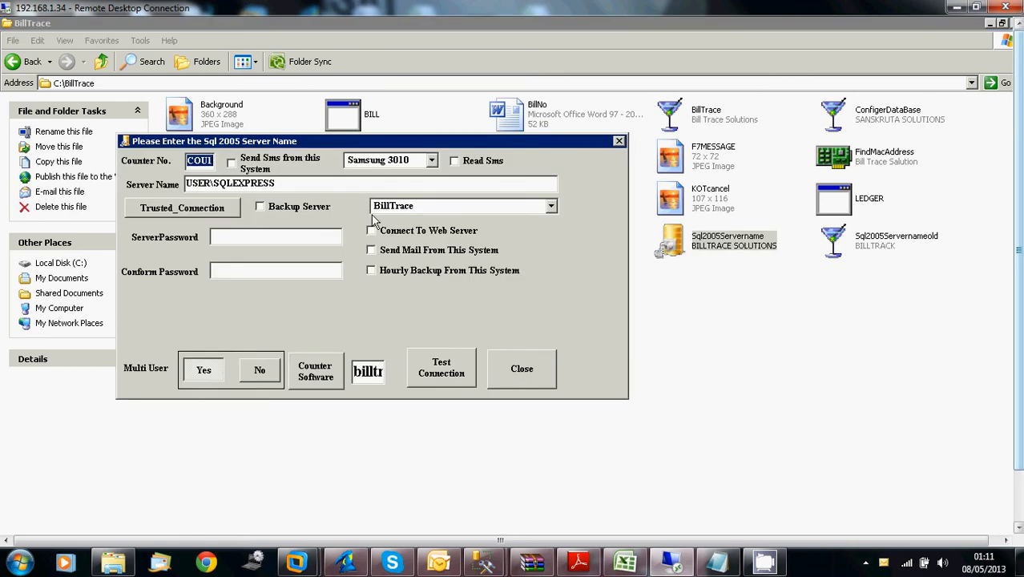
Try 192.168.1.1\sqlexpress as the Server Name and set it back to USER\SQLEXPRESS
{"action": "left_click", "coordinate": [388, 183]}
{"action": "left_click_drag", "start_coordinate": [211, 184], "coordinate": [157, 184]}
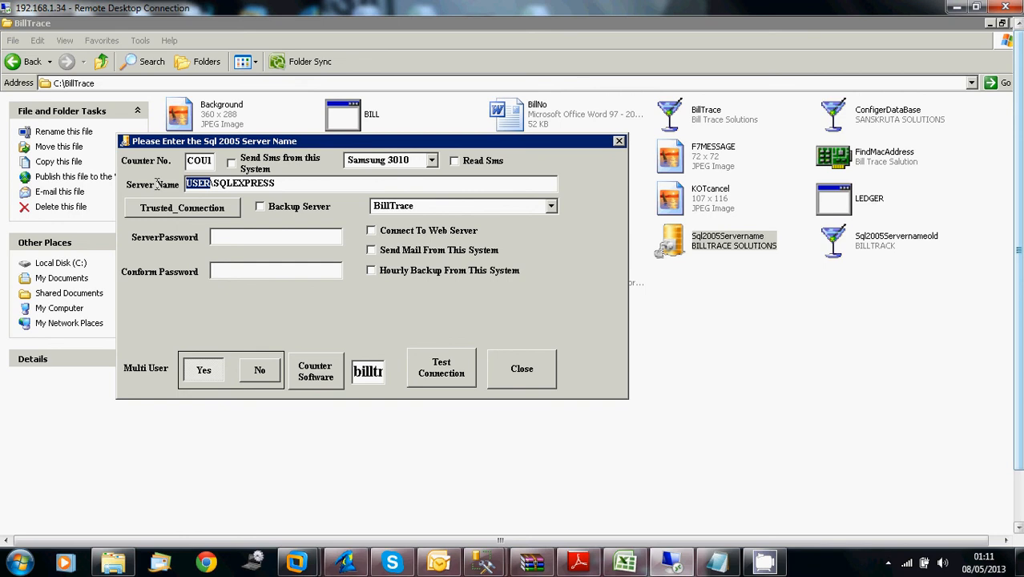
{"action": "key", "text": "End"}
{"action": "left_click_drag", "start_coordinate": [293, 186], "coordinate": [5, 190]}
{"action": "key", "text": "ctrl+c"}
{"action": "key", "text": "BackSpace"}
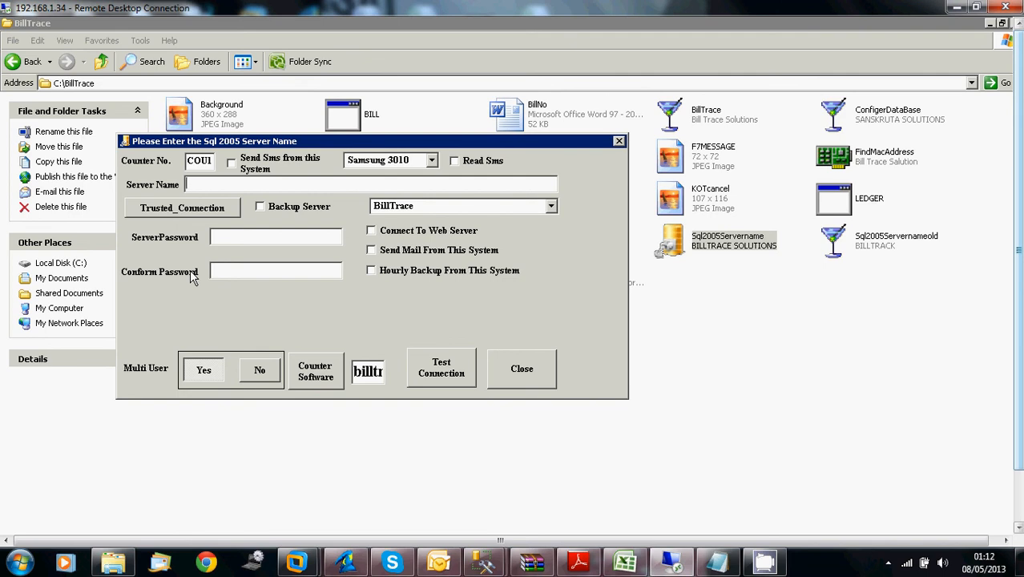
{"action": "type", "text": "192.168.1.1\\sqlexpress"}
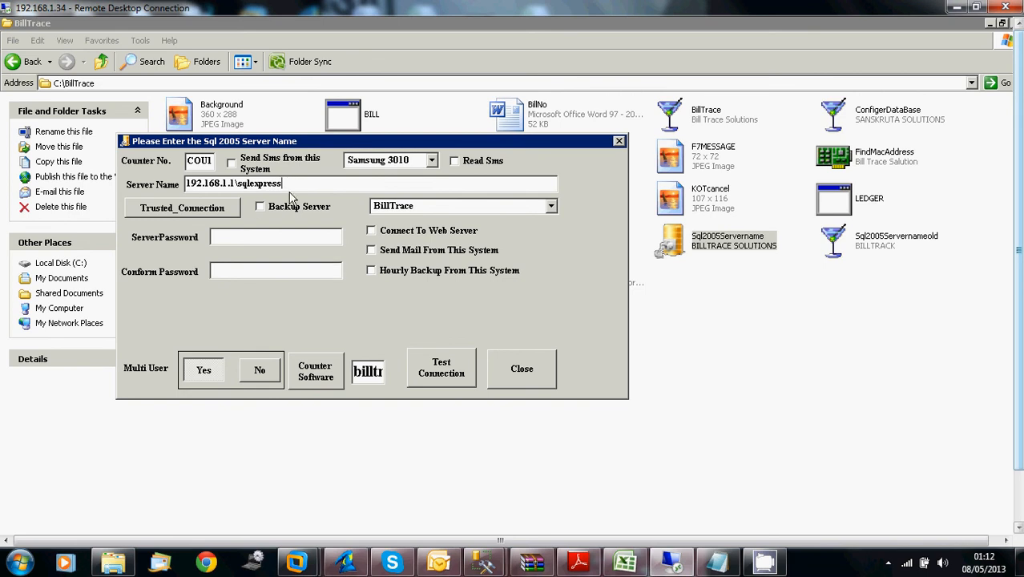
{"action": "key", "text": "ctrl+a"}
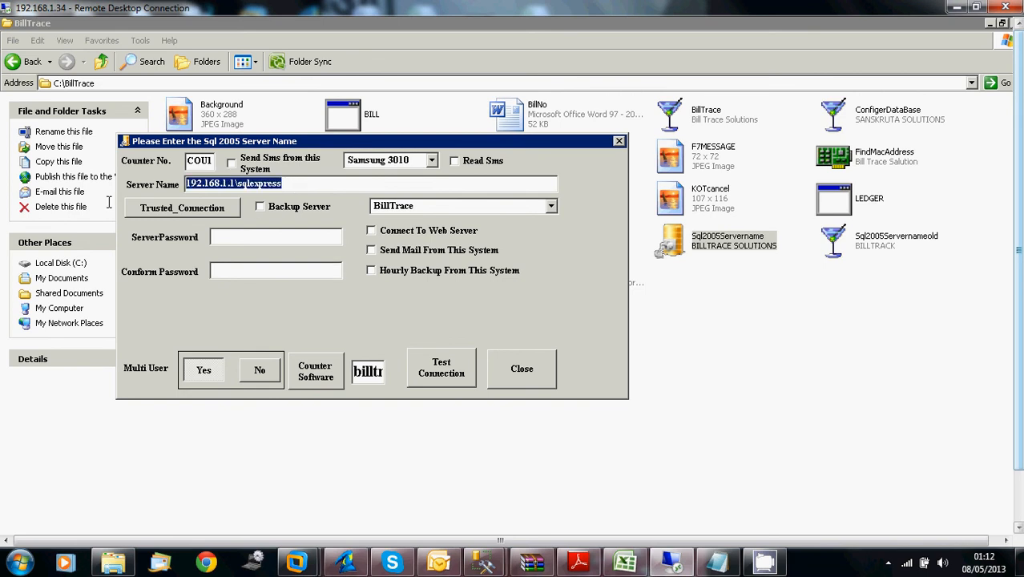
{"action": "key", "text": "ctrl+v"}
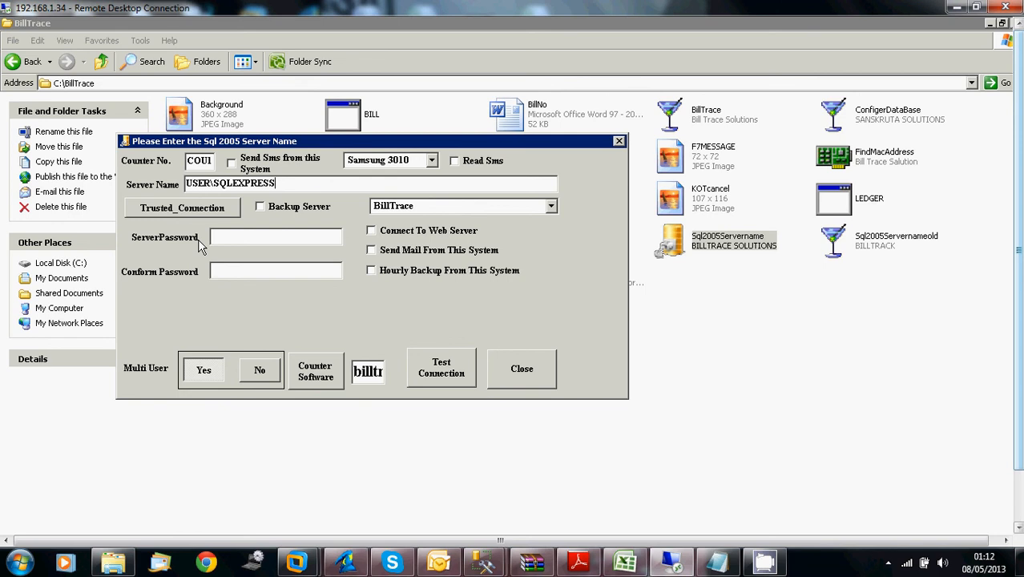
Enter the server password in ServerPassword and repeat it in Conform Password
{"action": "left_click", "coordinate": [273, 237]}
{"action": "type", "text": "***"}
{"action": "double_click", "coordinate": [273, 237]}
{"action": "type", "text": "*********"}
{"action": "key", "text": "Tab"}
{"action": "type", "text": "*********"}
Test the connection to USER\SQLEXPRESS with the BillTrace database and close the server settings
{"action": "left_click", "coordinate": [442, 364]}
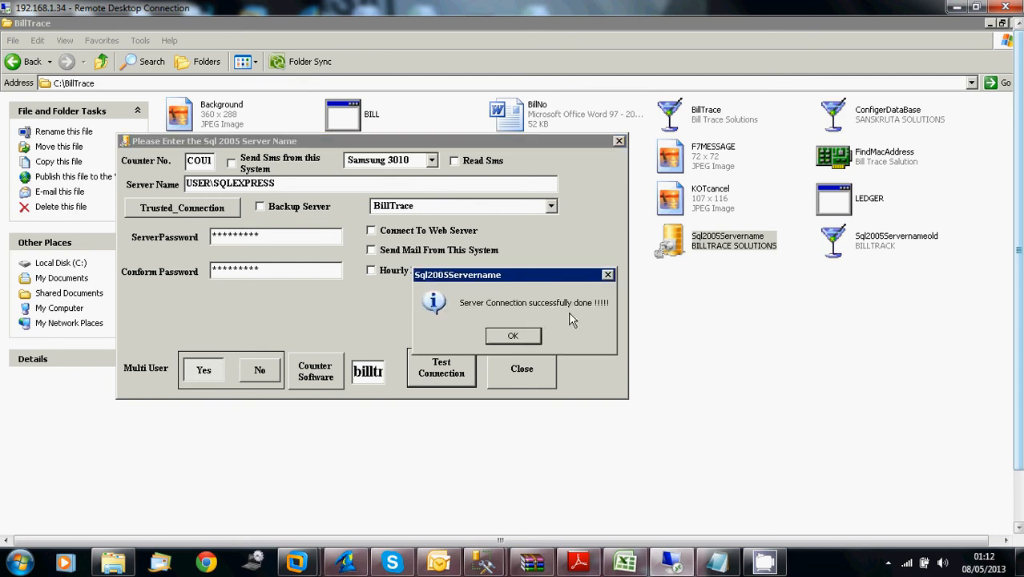
{"action": "left_click", "coordinate": [513, 337]}
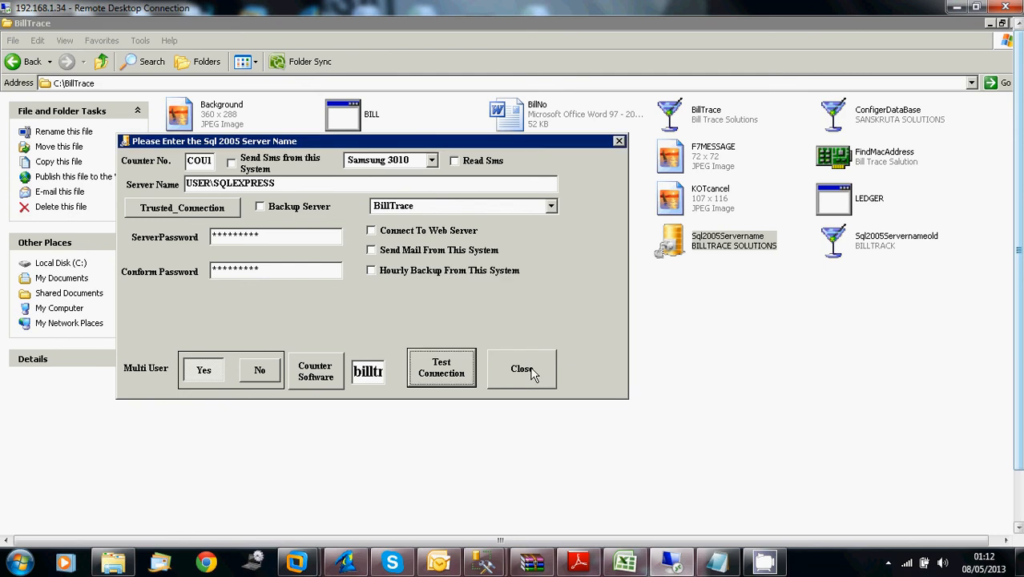
{"action": "left_click", "coordinate": [521, 370]}
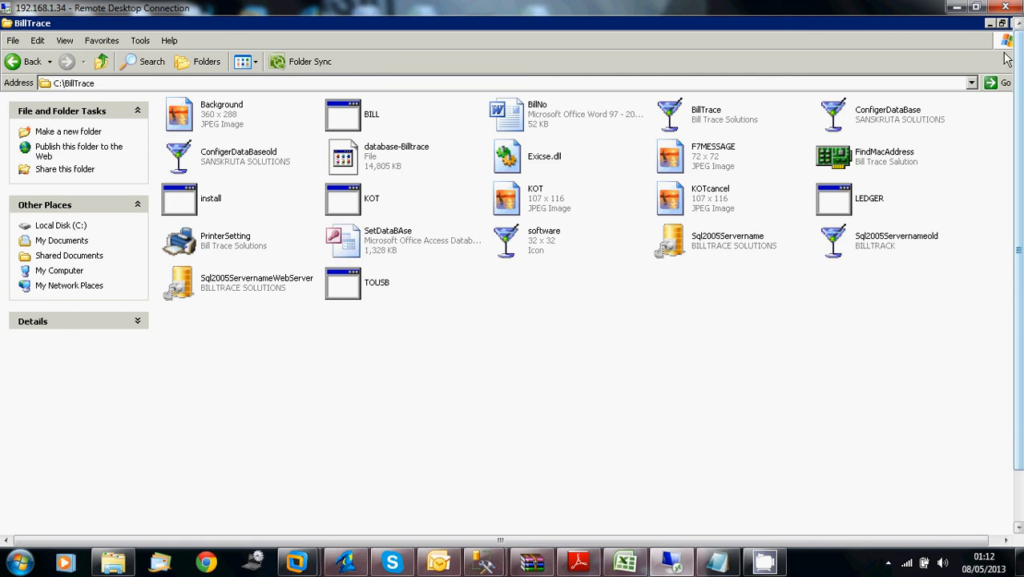
Close the BillTrace and BillTraceData folder windows to clear the remote desktop
{"action": "left_click", "coordinate": [1005, 540]}
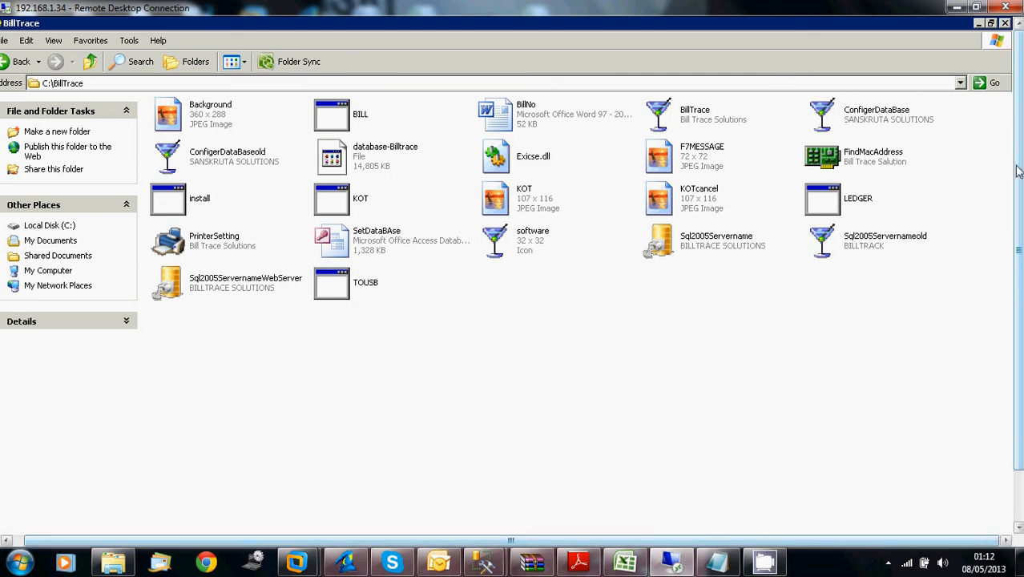
{"action": "left_click", "coordinate": [1004, 23]}
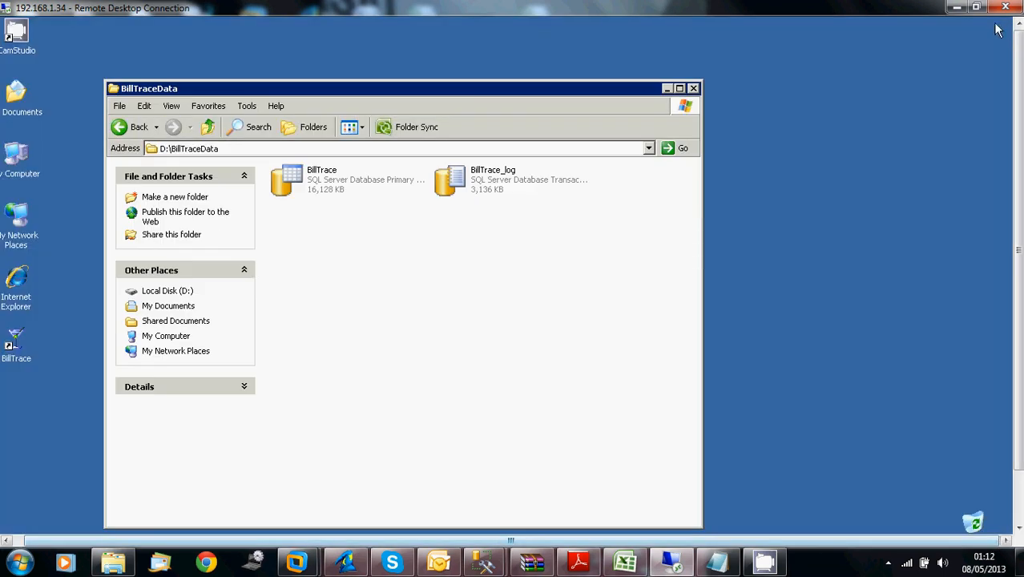
{"action": "left_click", "coordinate": [66, 539]}
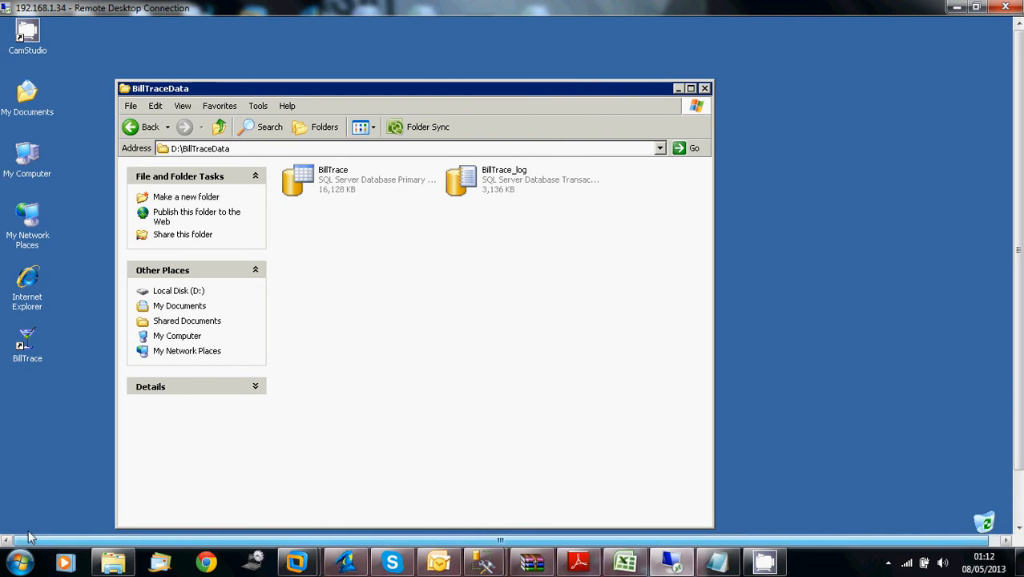
{"action": "left_click", "coordinate": [705, 89]}
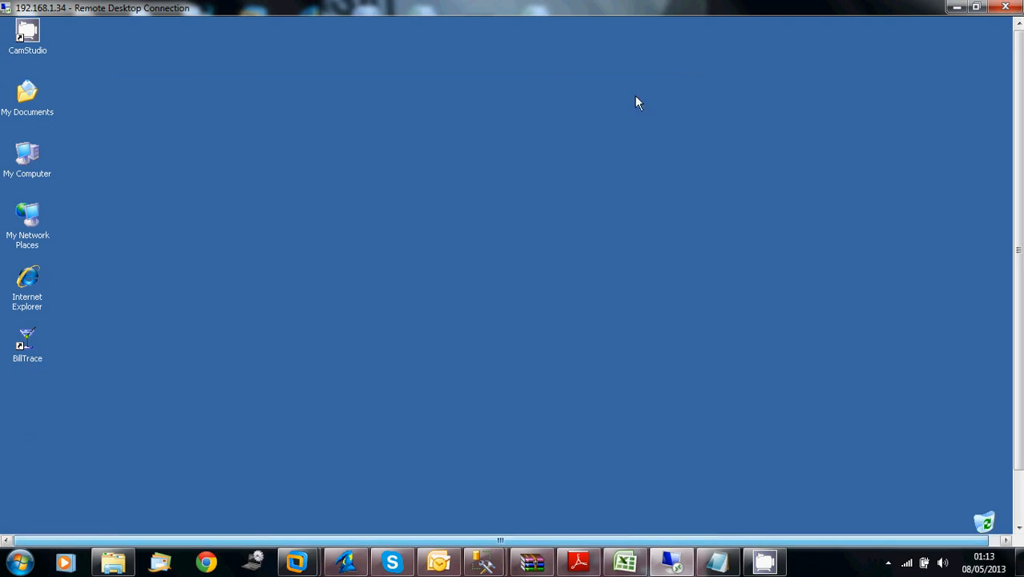
Launch BillTrace from its desktop shortcut, dismiss the run-time error dialog and launch the program again
{"action": "left_click", "coordinate": [29, 352]}
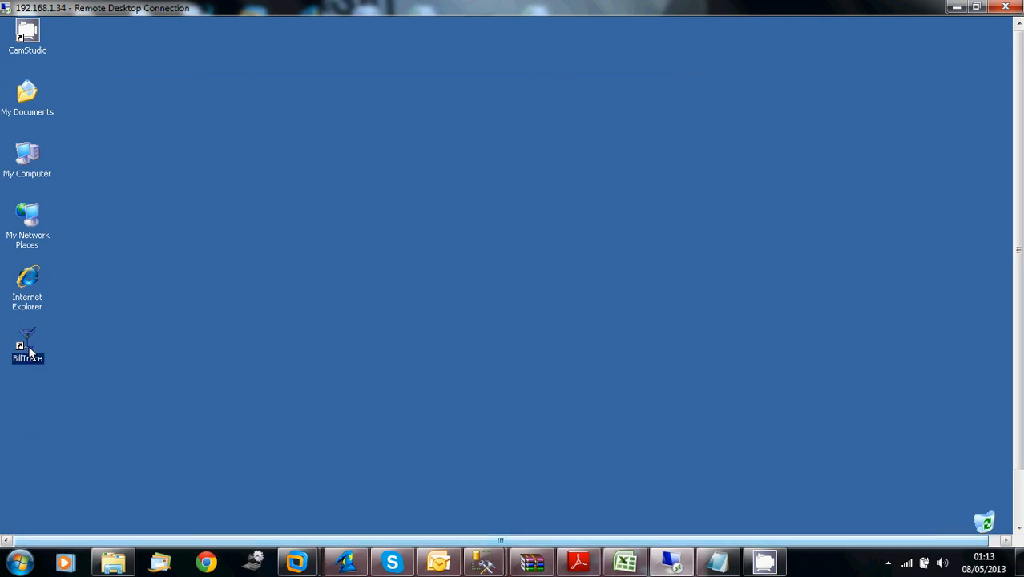
{"action": "double_click", "coordinate": [30, 352]}
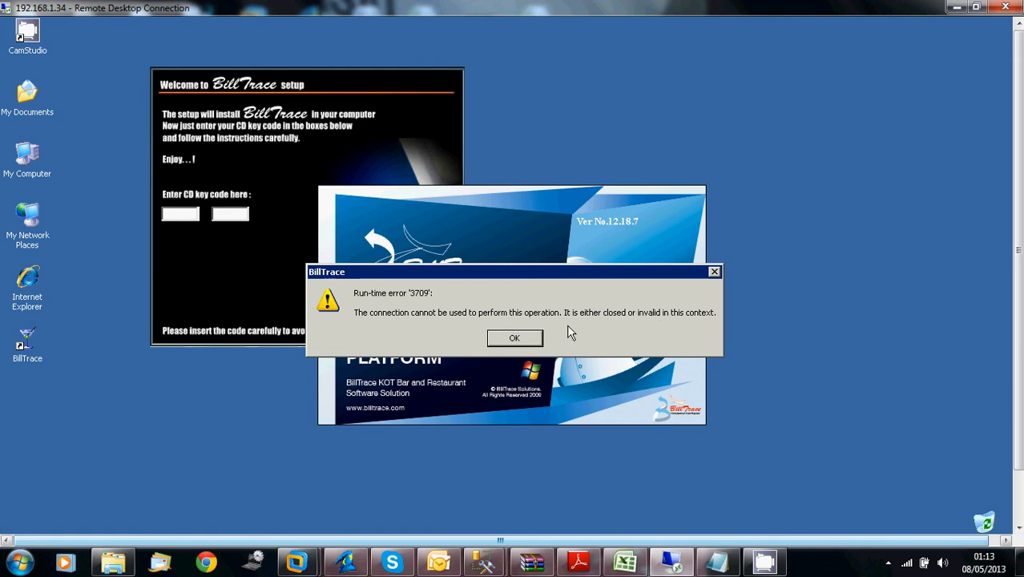
{"action": "left_click", "coordinate": [515, 339]}
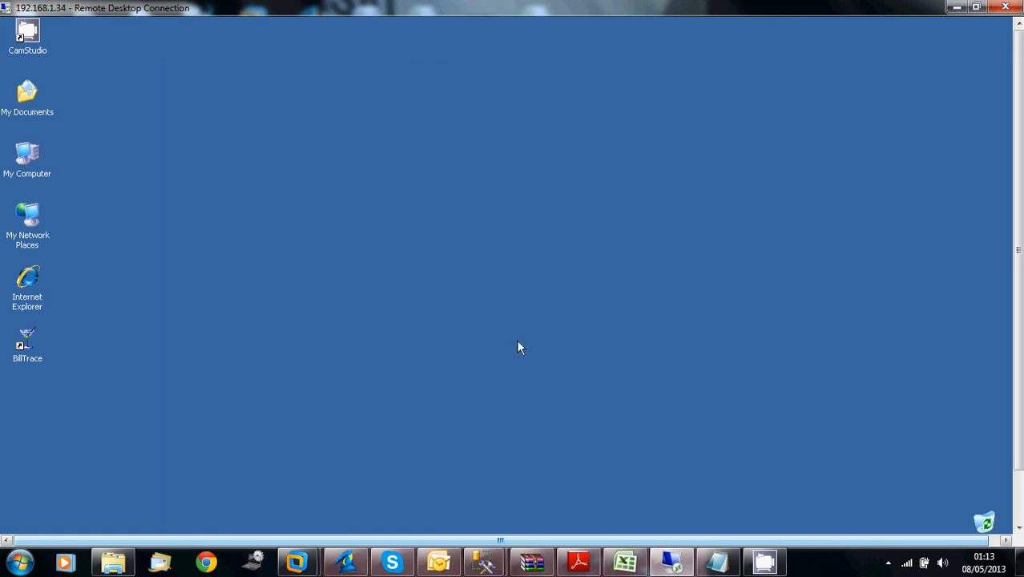
{"action": "double_click", "coordinate": [38, 354]}
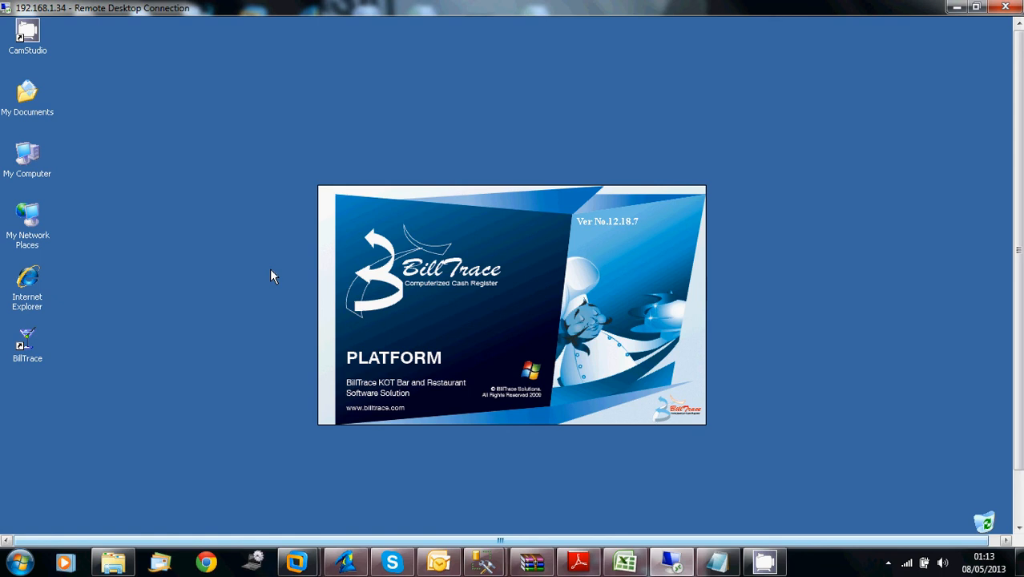